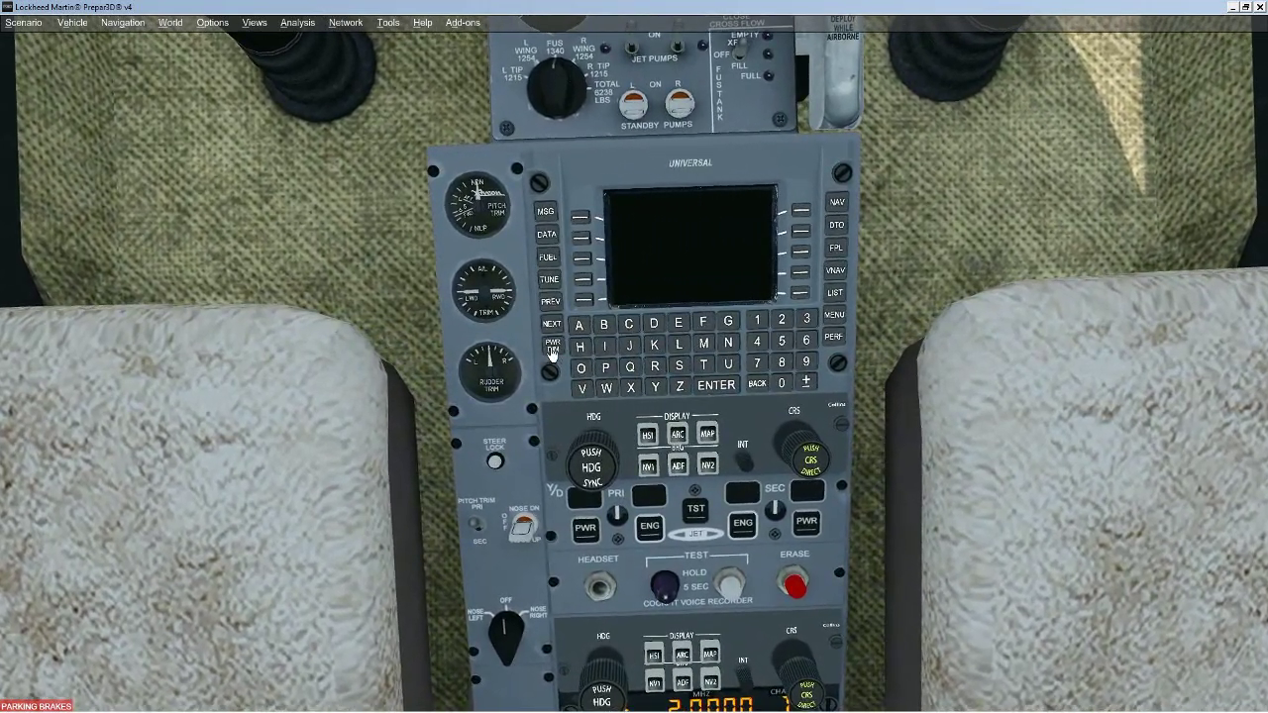
Power on the UNS-1 FMS and accept the initial position at KHVN
{"action": "left_click", "coordinate": [552, 348]}
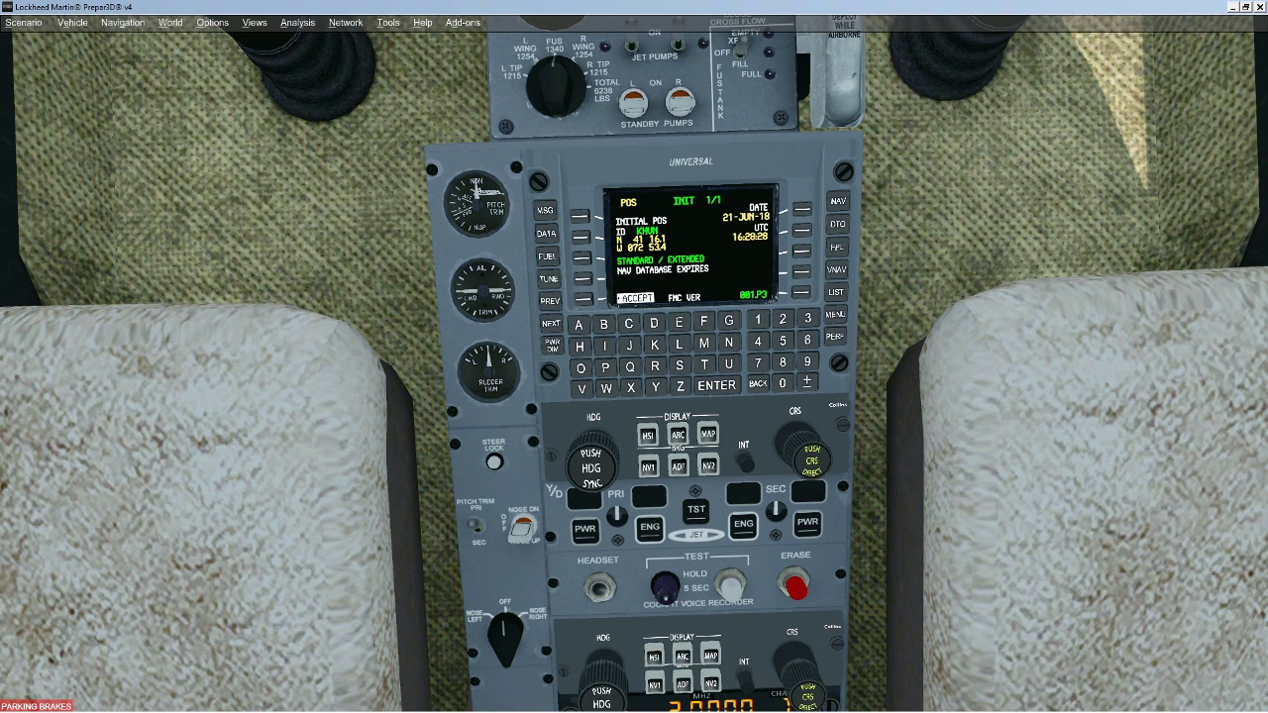
{"action": "left_click", "coordinate": [584, 302]}
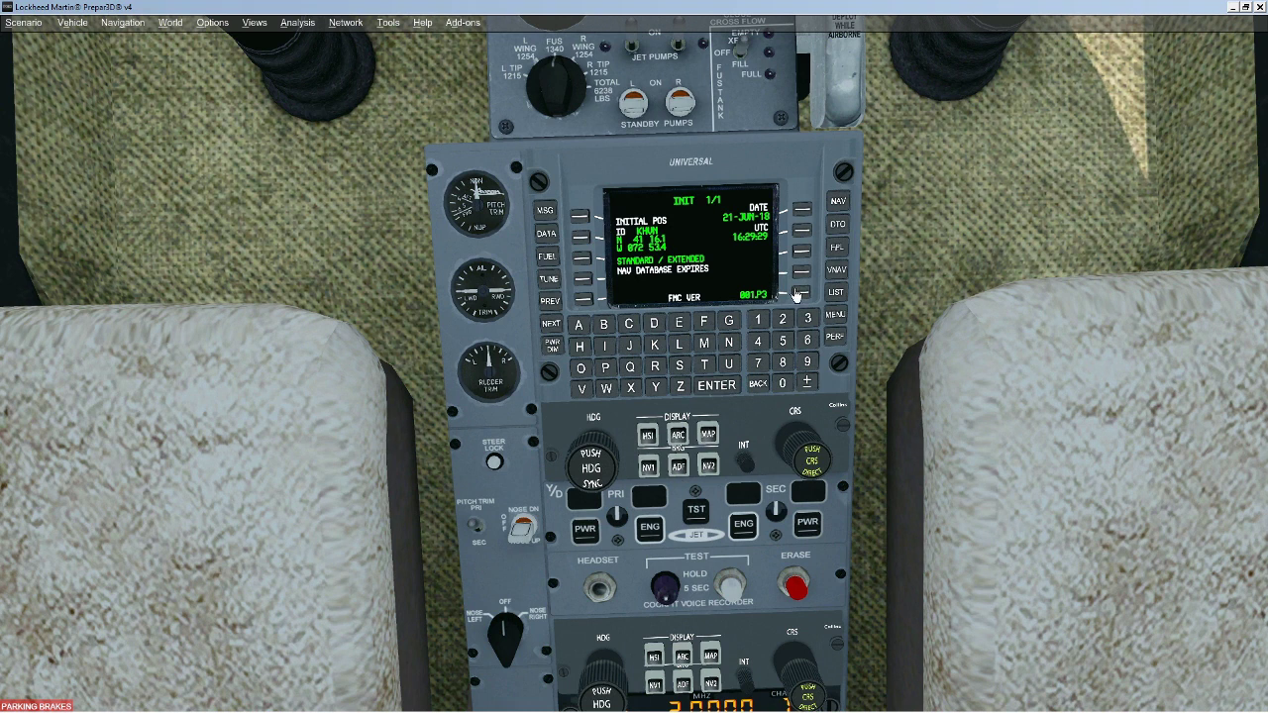
Review the FMS messages, then bring up the stored pilot route list for copying
{"action": "left_click", "coordinate": [837, 249]}
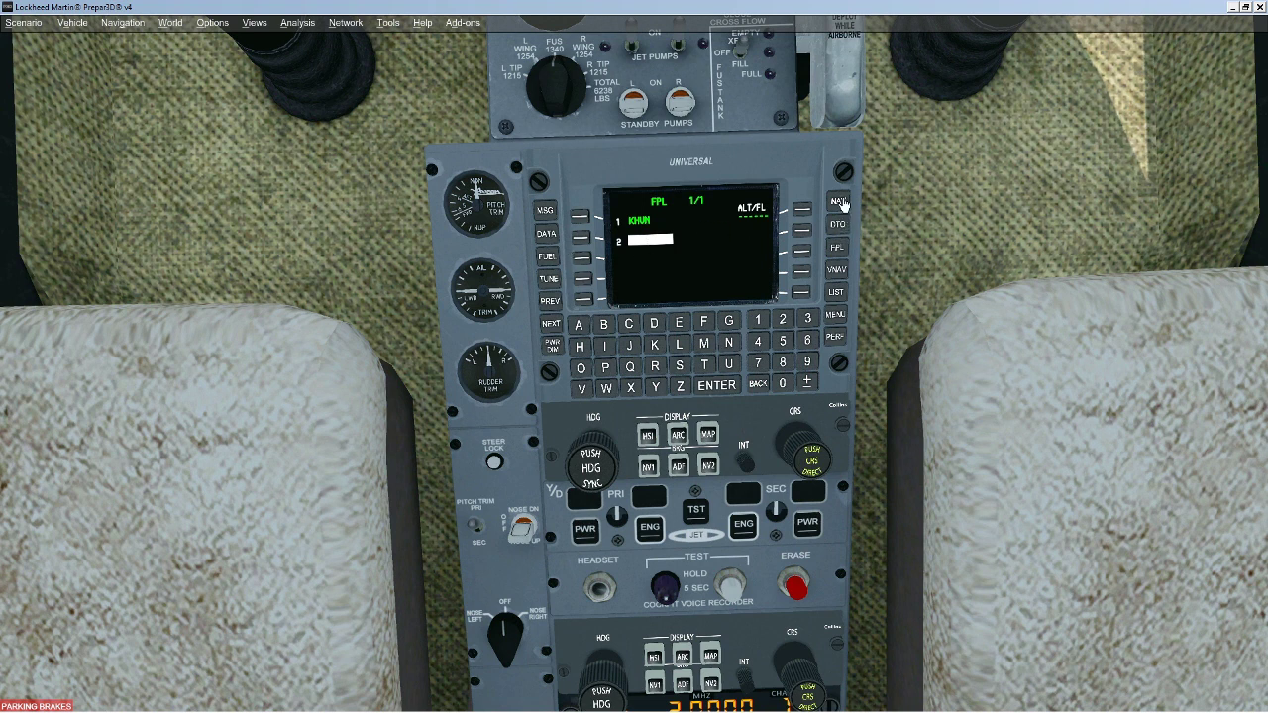
{"action": "left_click", "coordinate": [543, 212]}
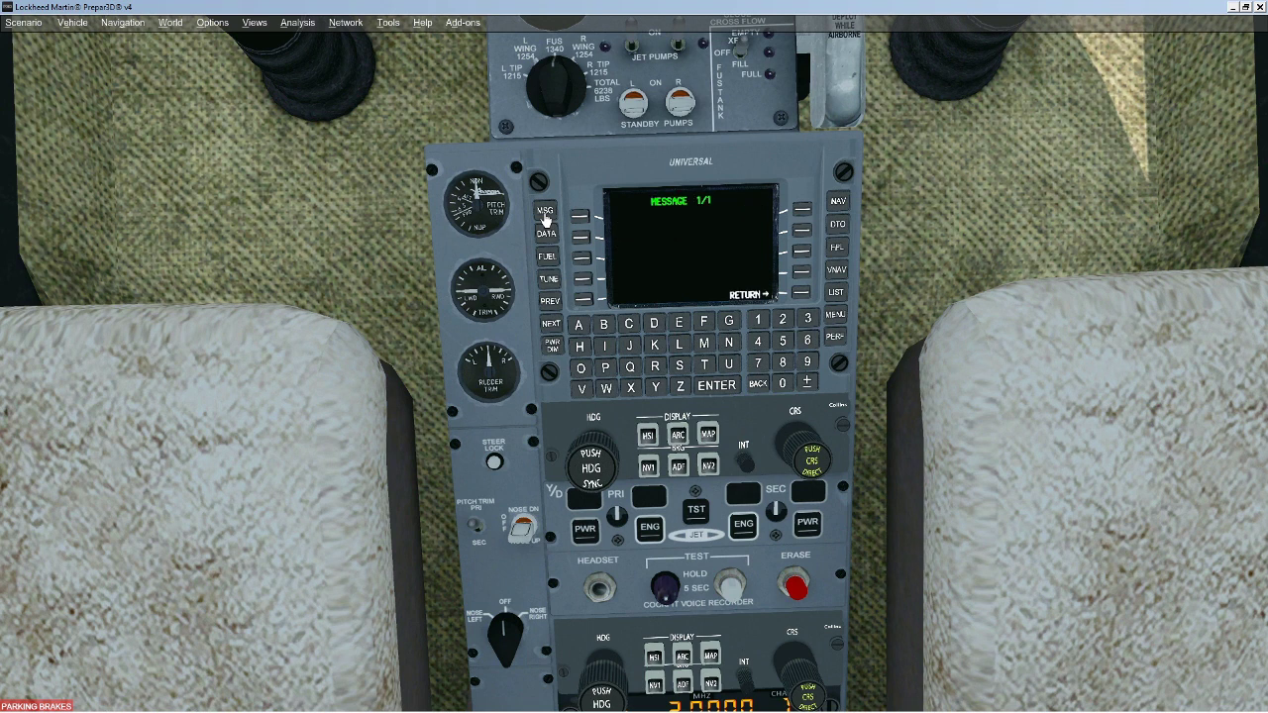
{"action": "left_click", "coordinate": [799, 295]}
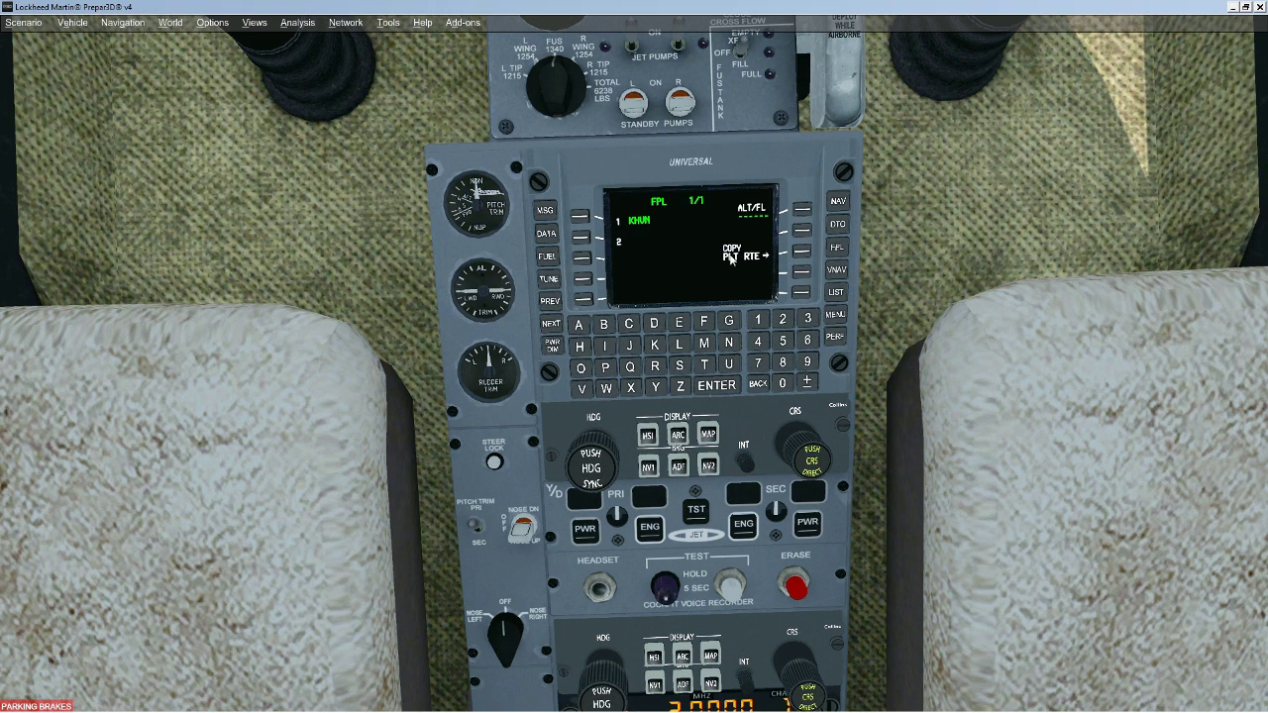
{"action": "left_click", "coordinate": [802, 254]}
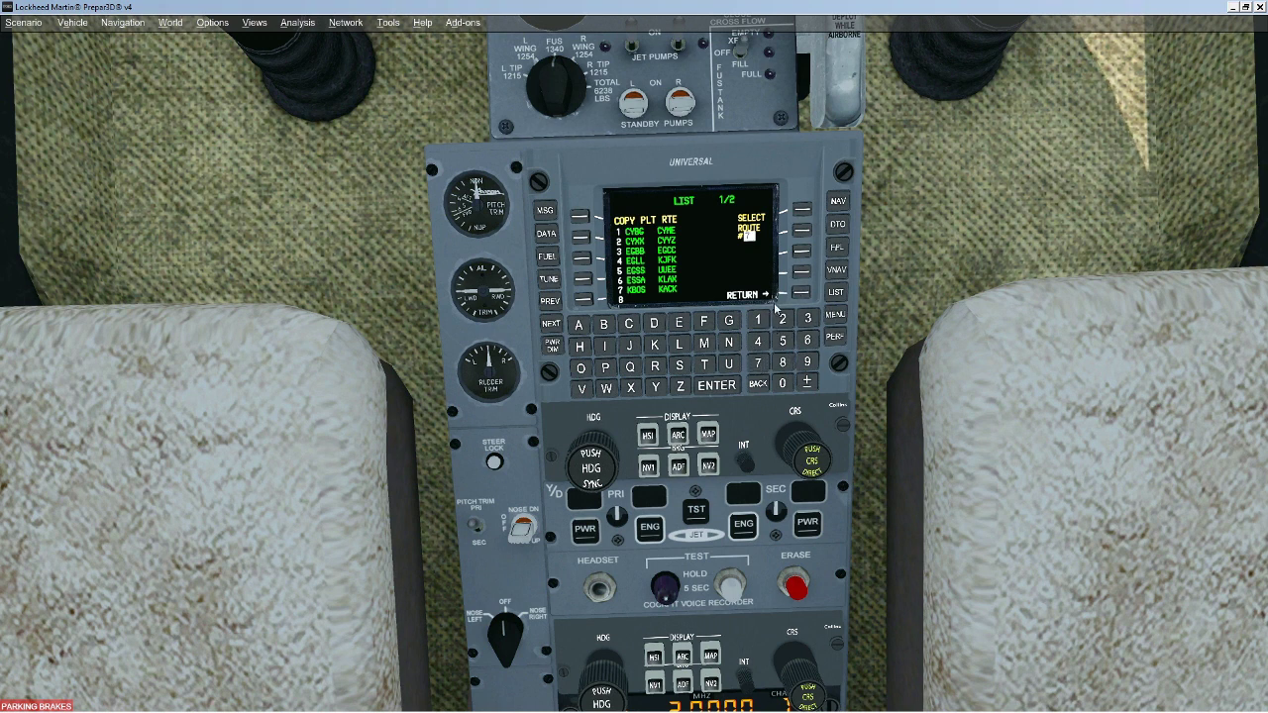
Load the stored KBOS–KACK route and page through its waypoints CYOTI, PVD, NEWBE and DEEPO
{"action": "left_click", "coordinate": [717, 385]}
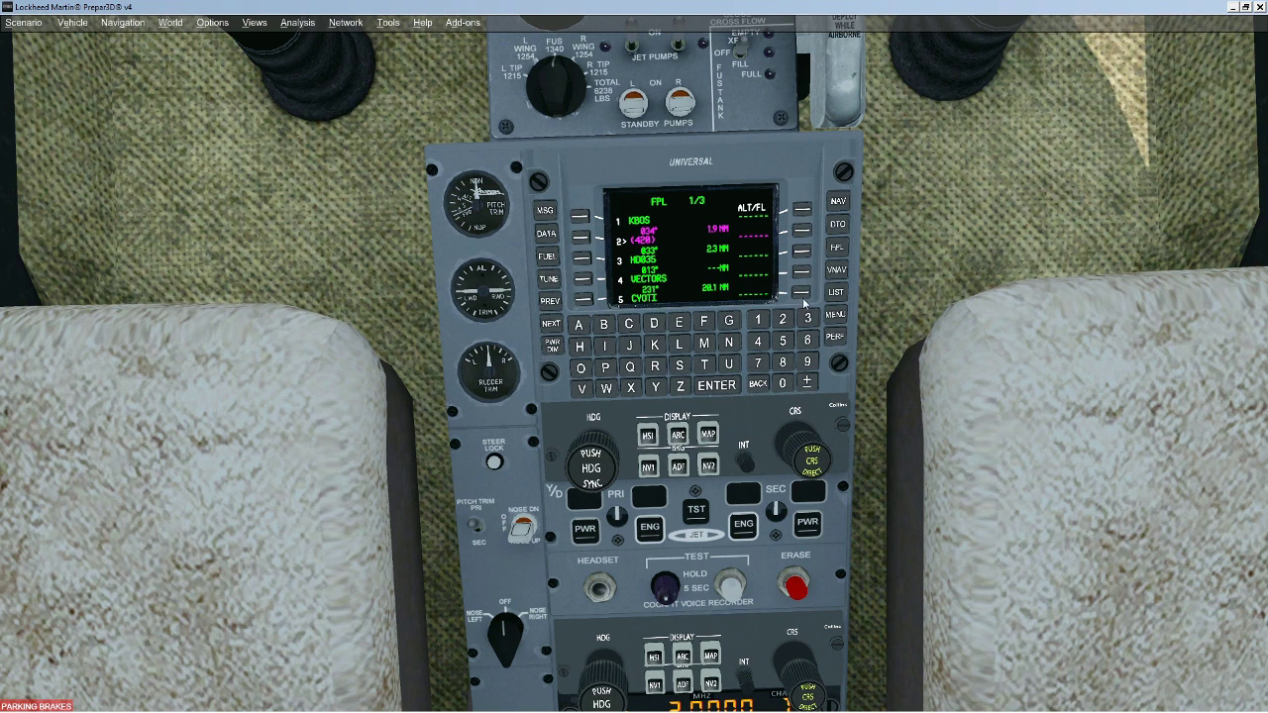
{"action": "left_click", "coordinate": [548, 325]}
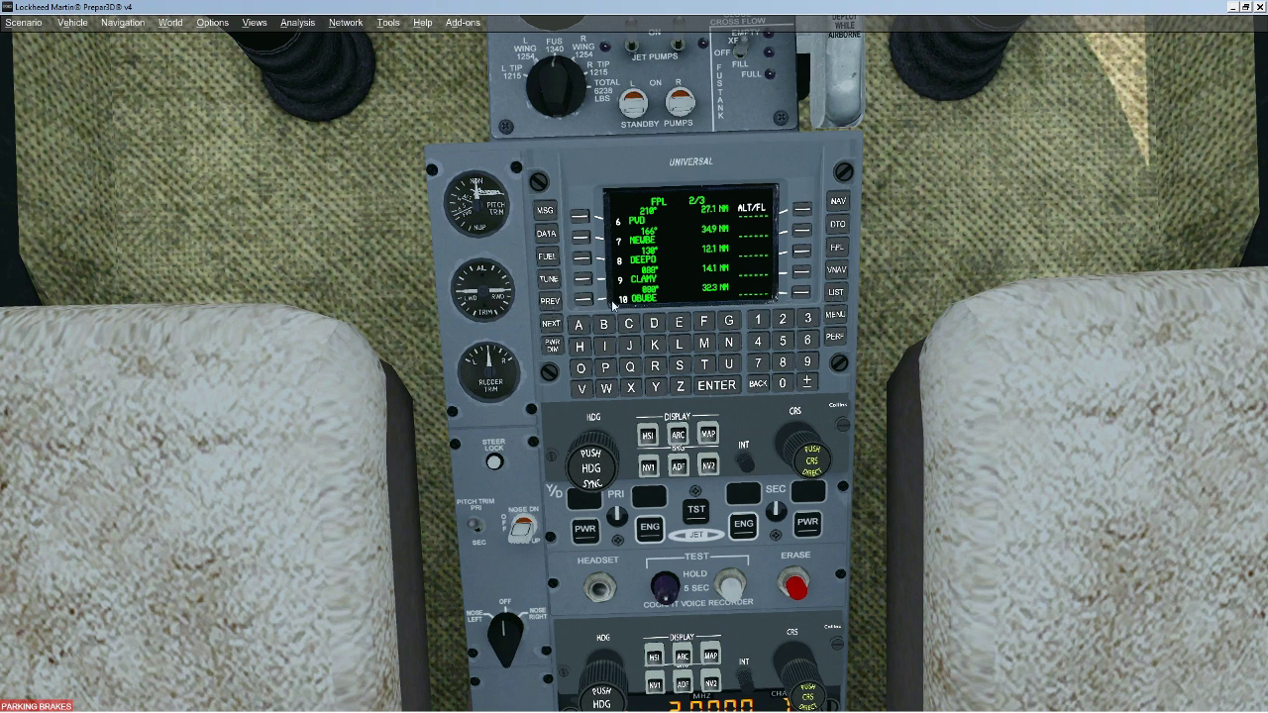
{"action": "left_click", "coordinate": [551, 330]}
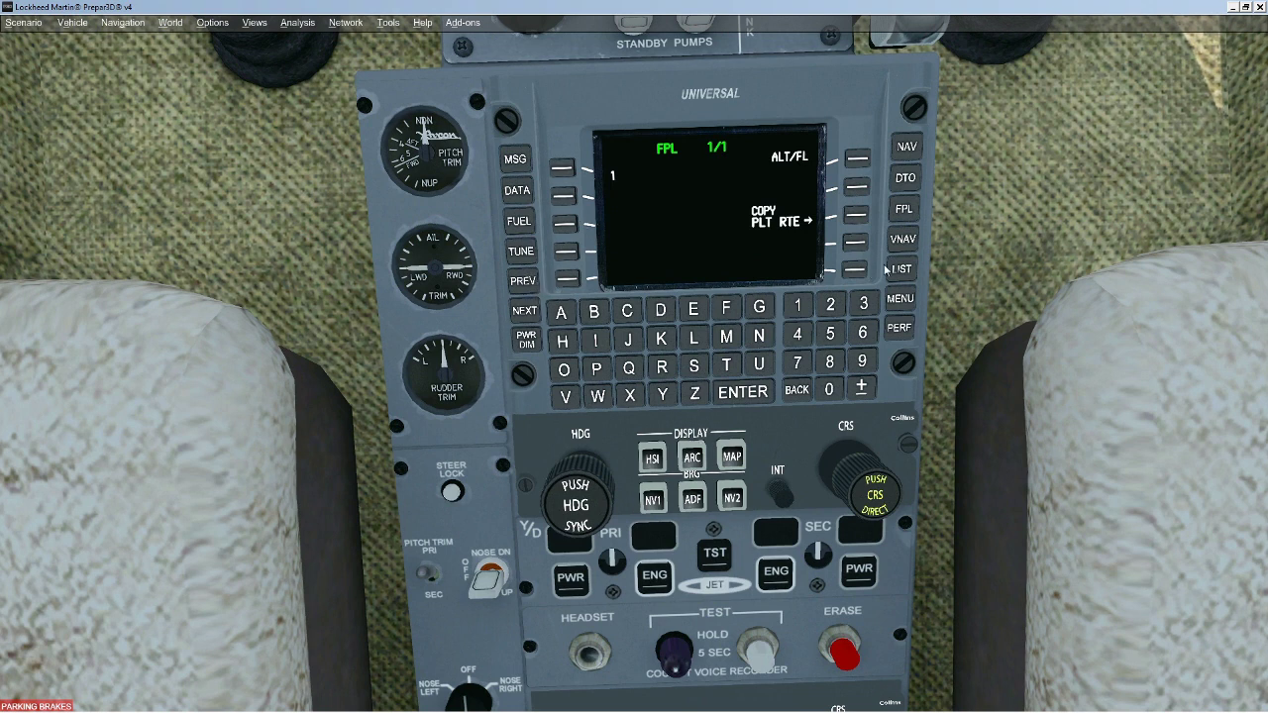
Delete the current flight plan and start a line 1 entry with K
{"action": "left_click", "coordinate": [901, 301]}
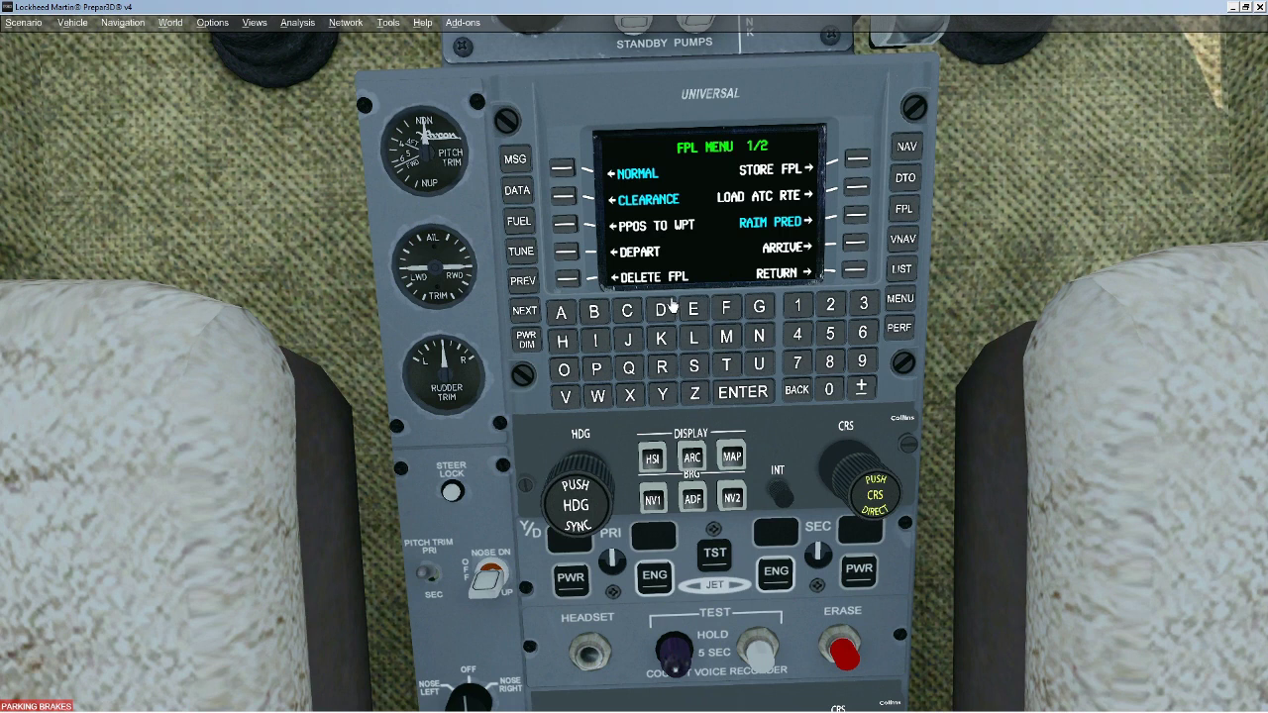
{"action": "left_click", "coordinate": [562, 282]}
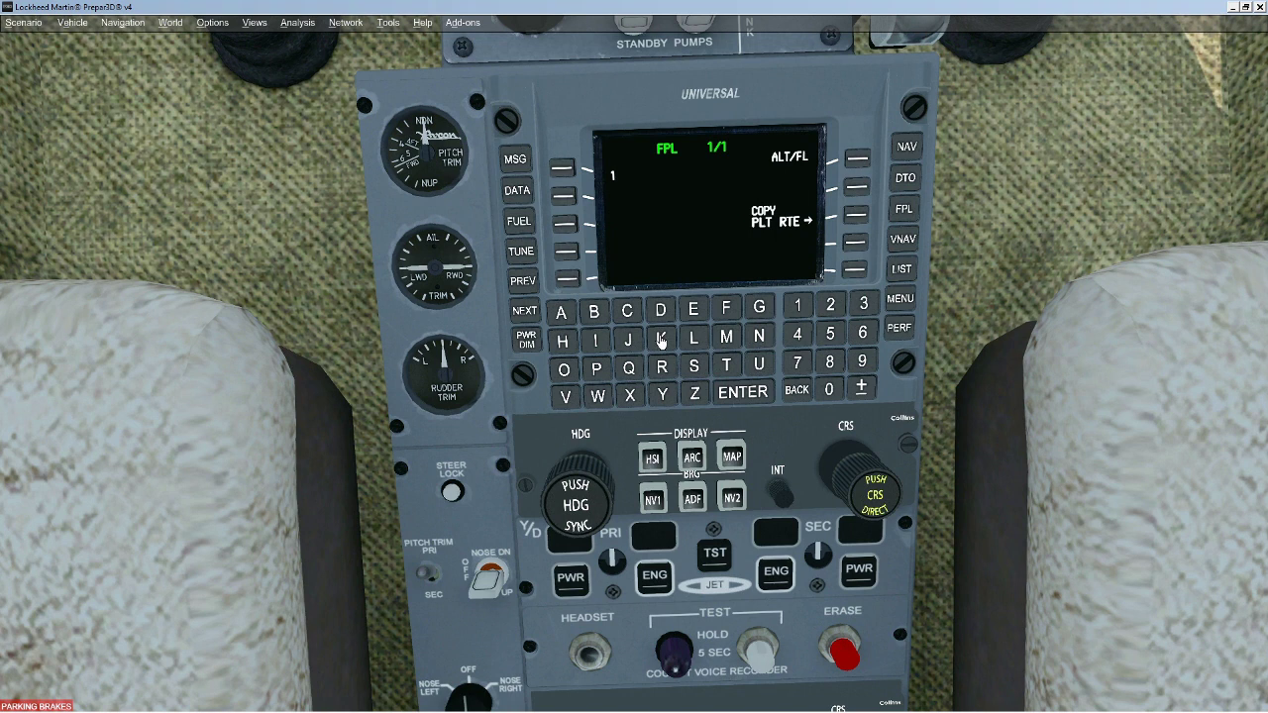
{"action": "left_click", "coordinate": [565, 170]}
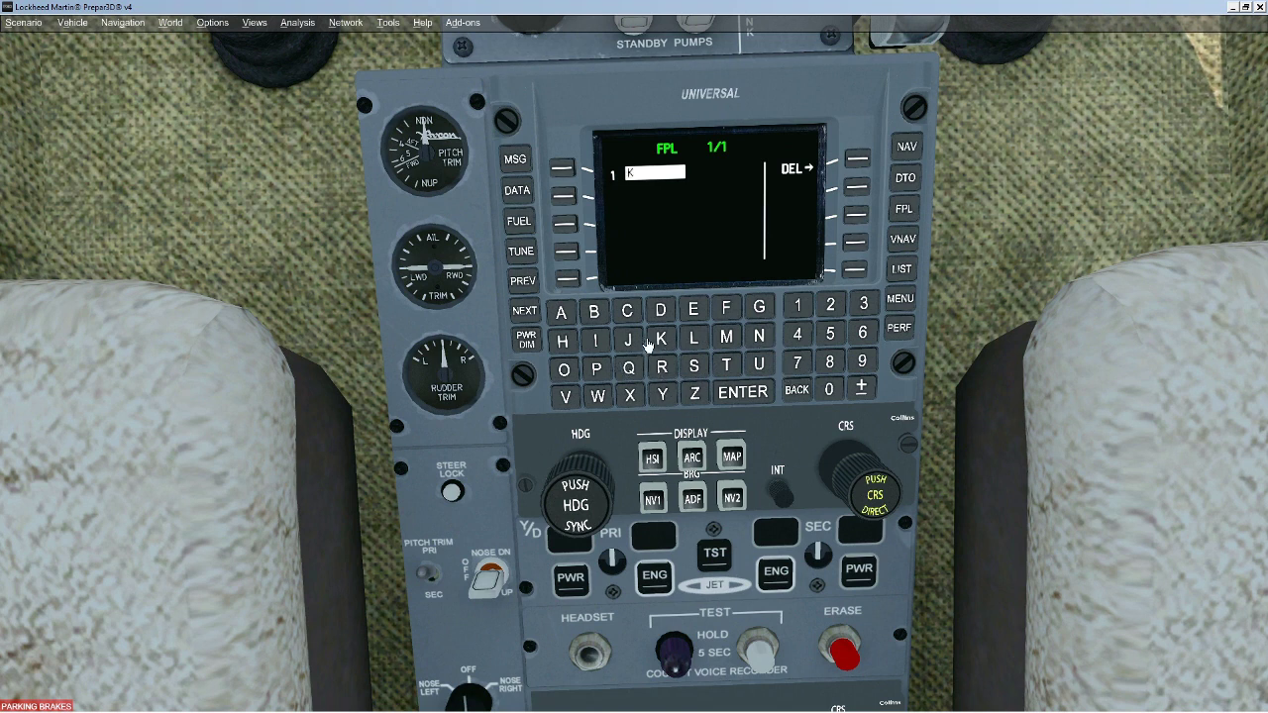
Enter KBOS and accept Logan International as the first flight plan waypoint
{"action": "left_click", "coordinate": [592, 315]}
{"action": "left_click", "coordinate": [572, 371]}
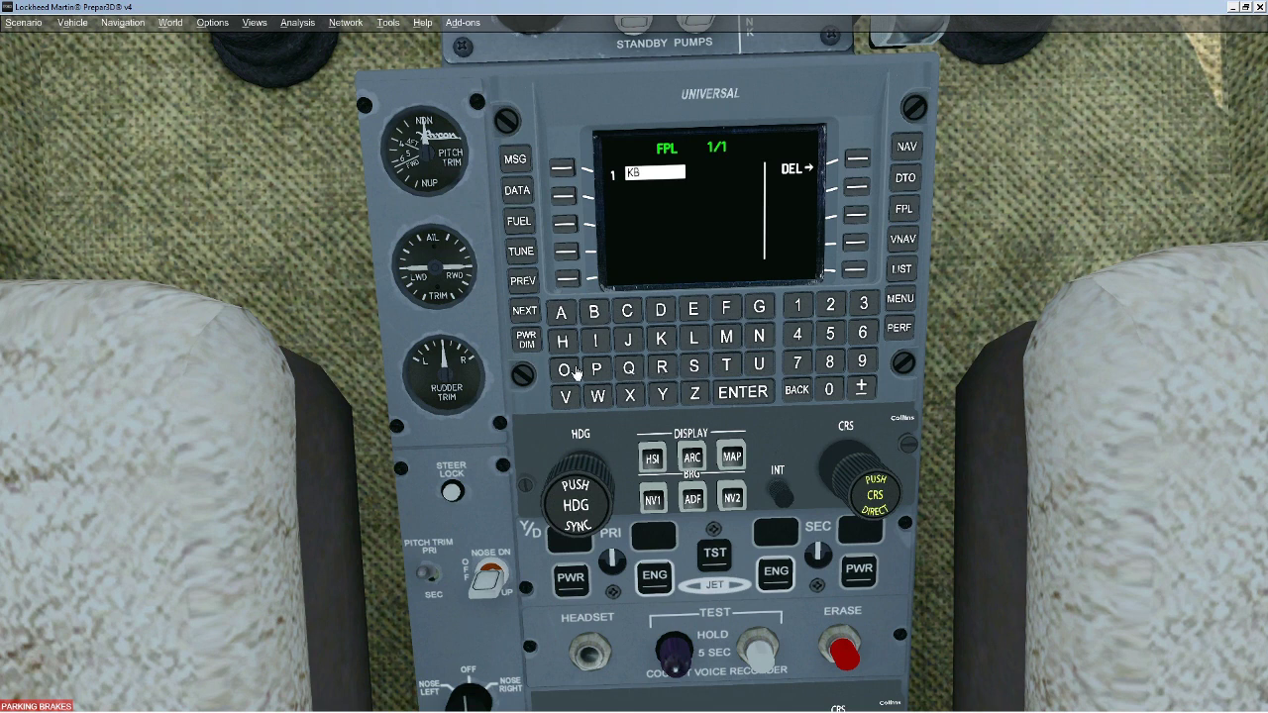
{"action": "left_click", "coordinate": [738, 394]}
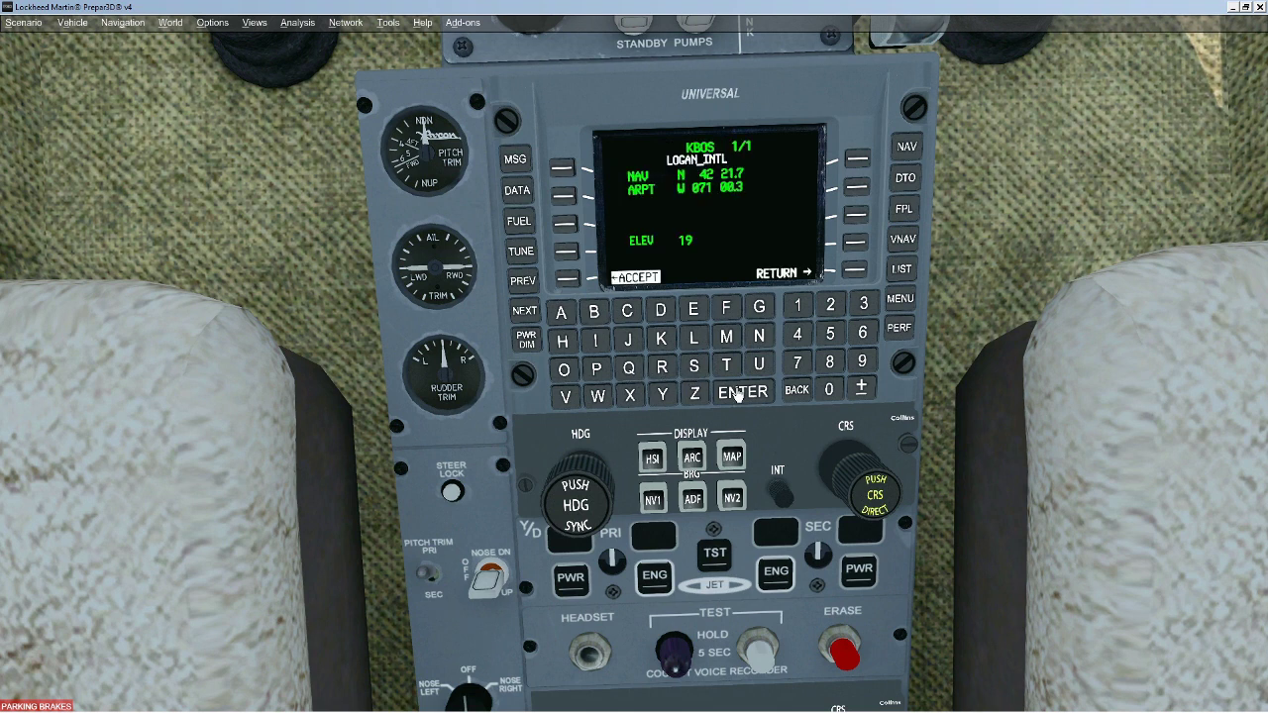
{"action": "left_click", "coordinate": [566, 280]}
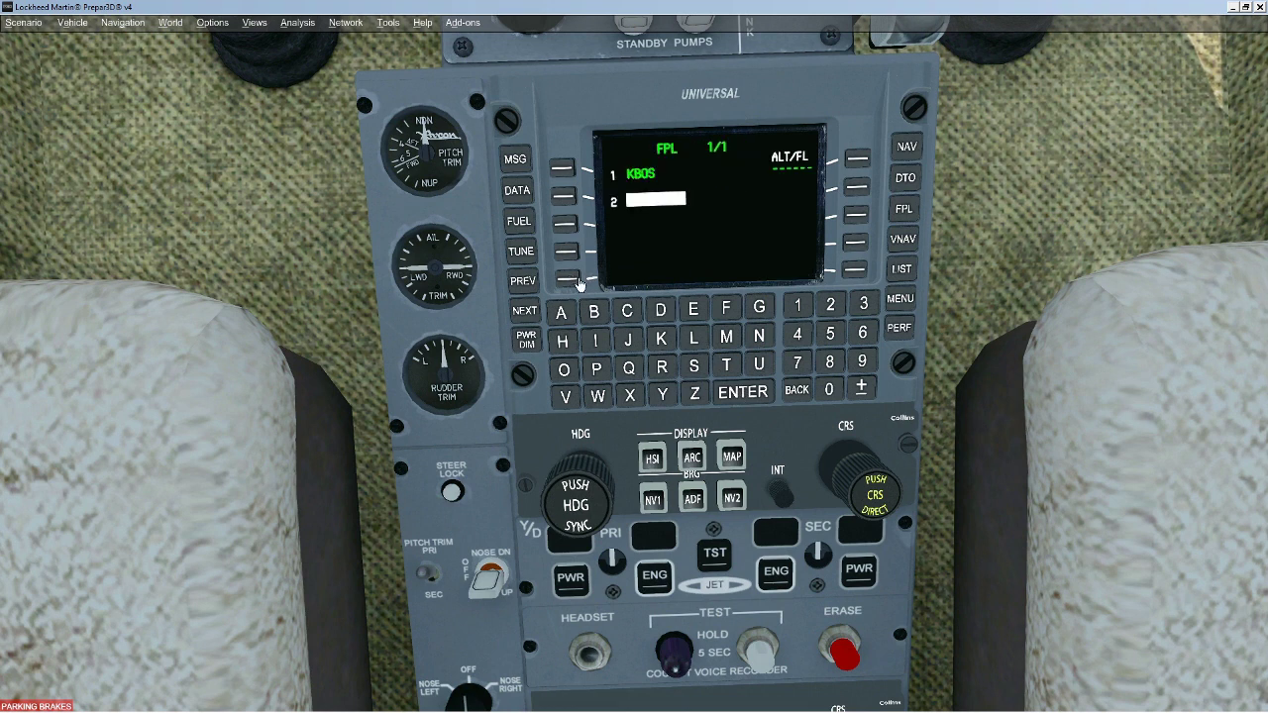
{"action": "left_click", "coordinate": [898, 273]}
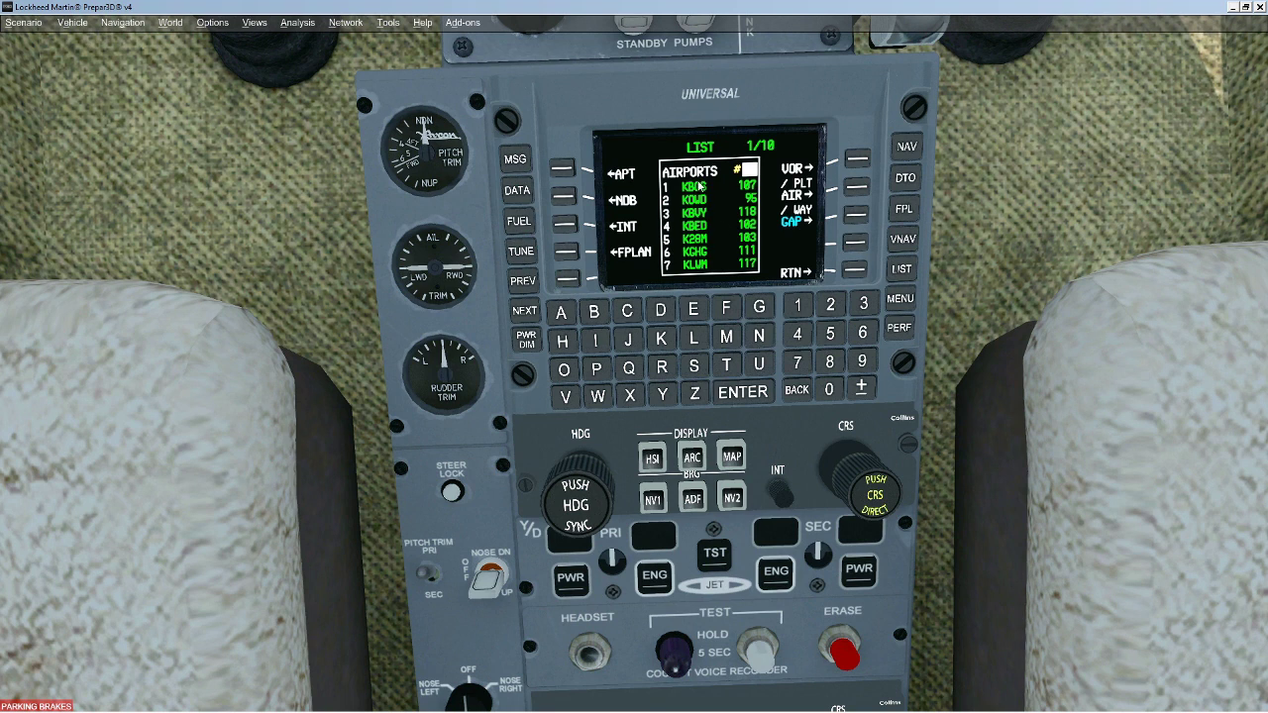
{"action": "left_click", "coordinate": [798, 307]}
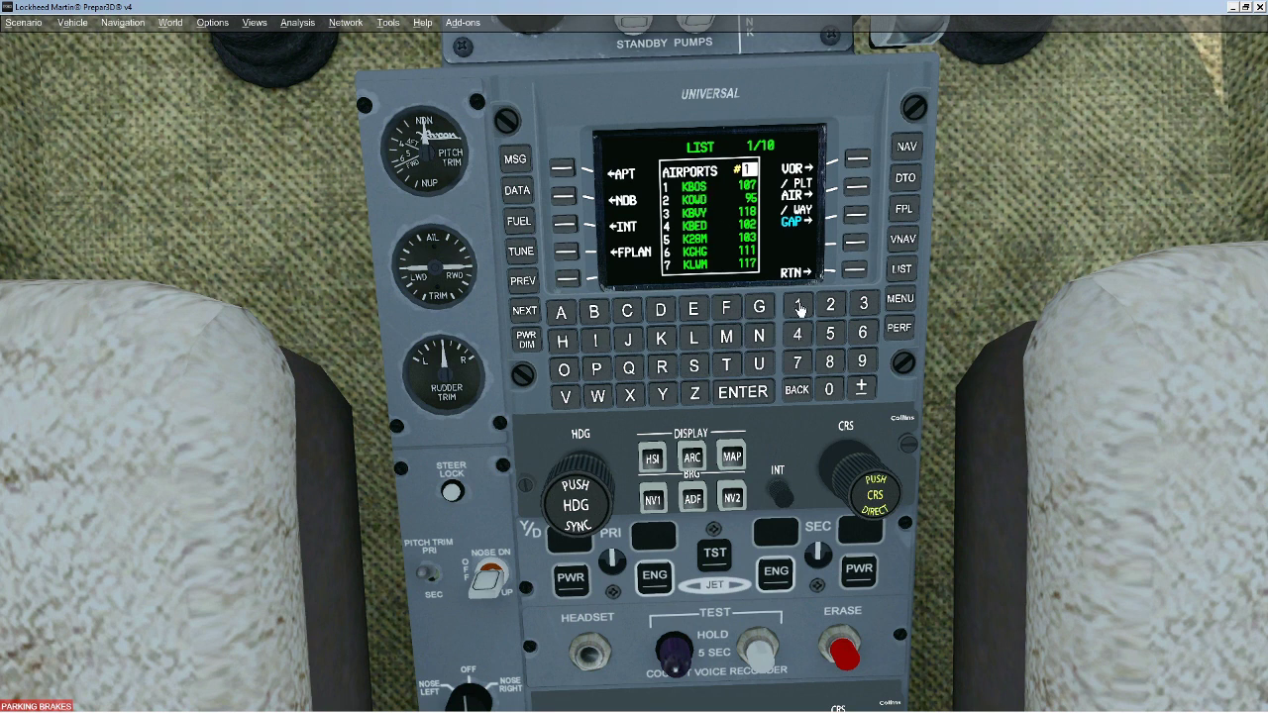
{"action": "left_click", "coordinate": [759, 392]}
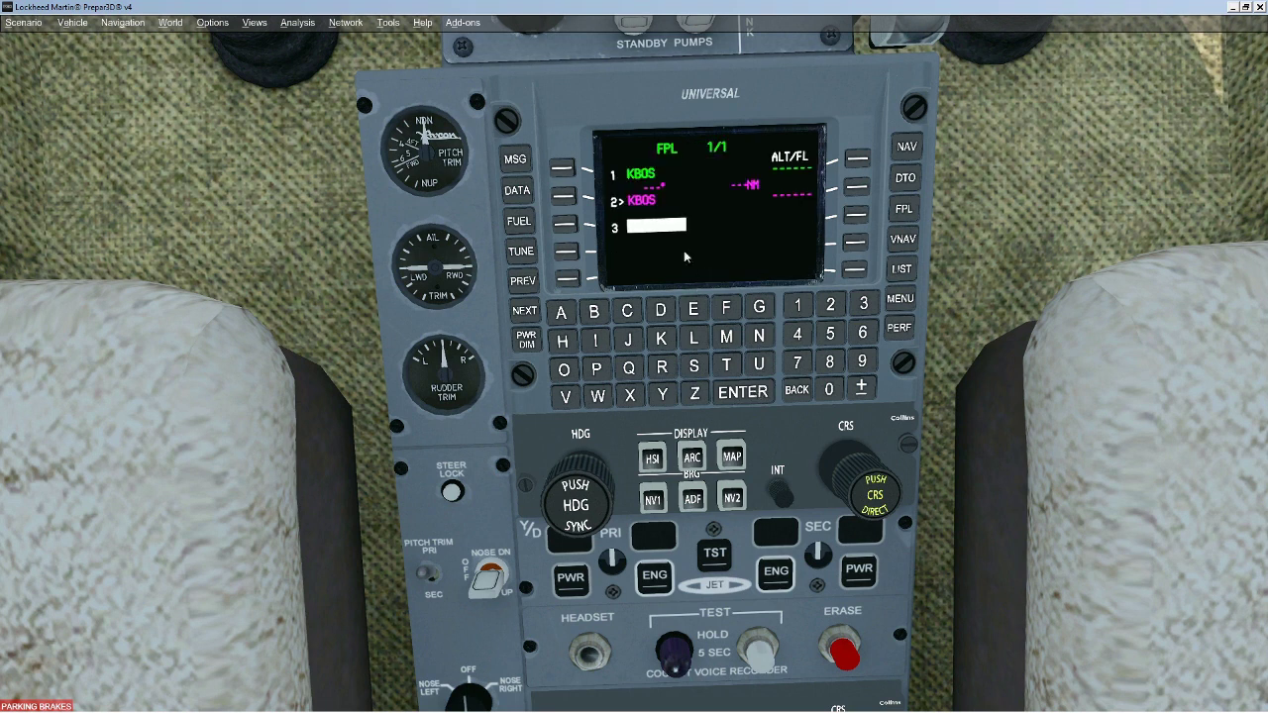
{"action": "left_click", "coordinate": [634, 203]}
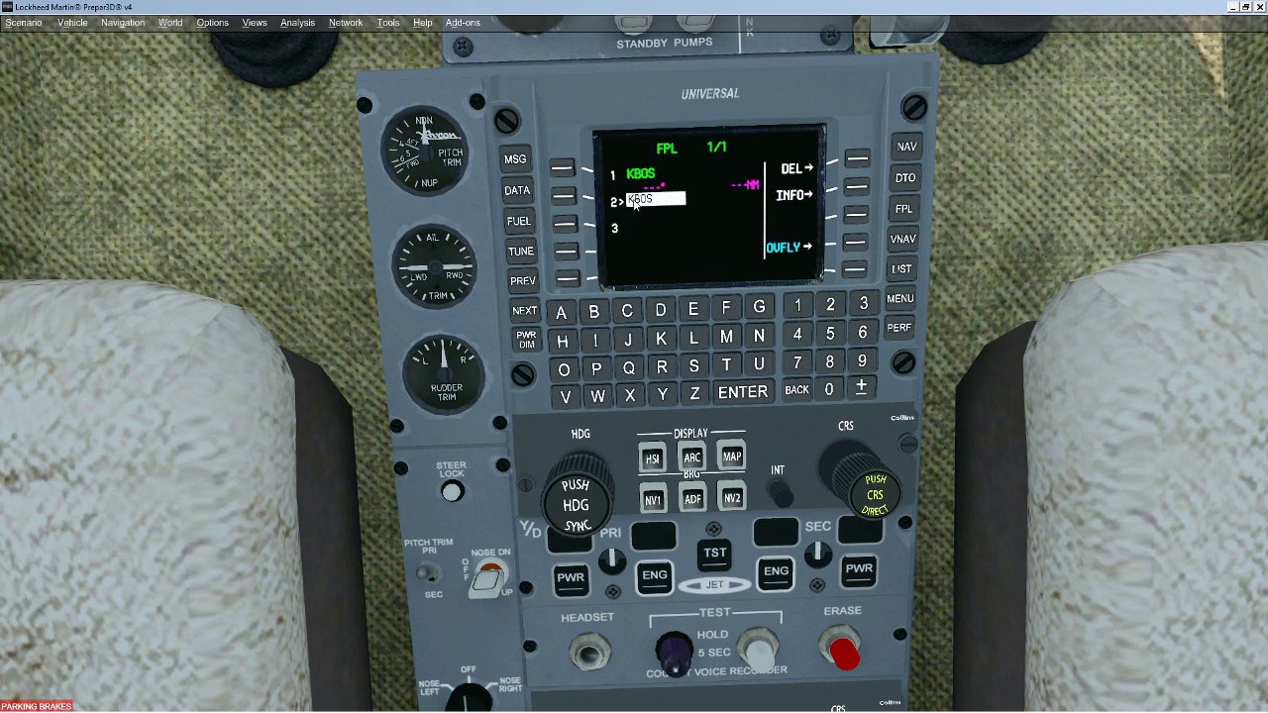
{"action": "left_click", "coordinate": [858, 161]}
{"action": "left_click", "coordinate": [858, 161]}
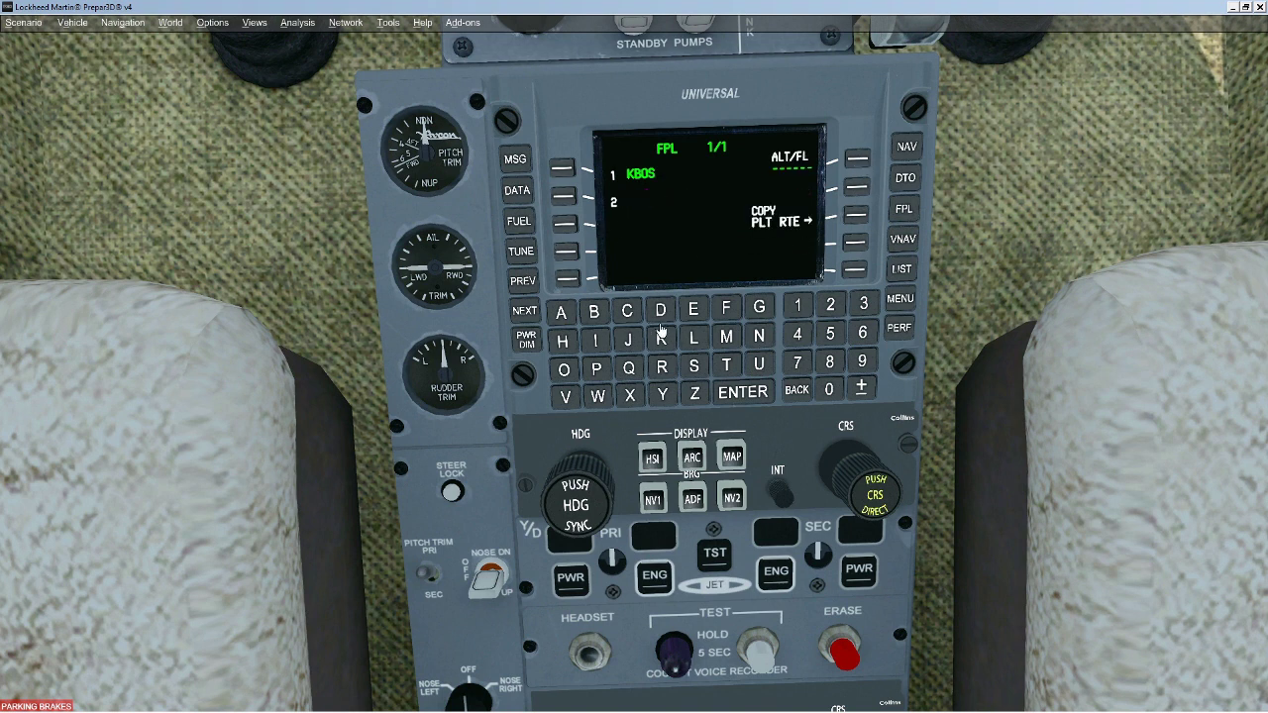
{"action": "left_click", "coordinate": [569, 204]}
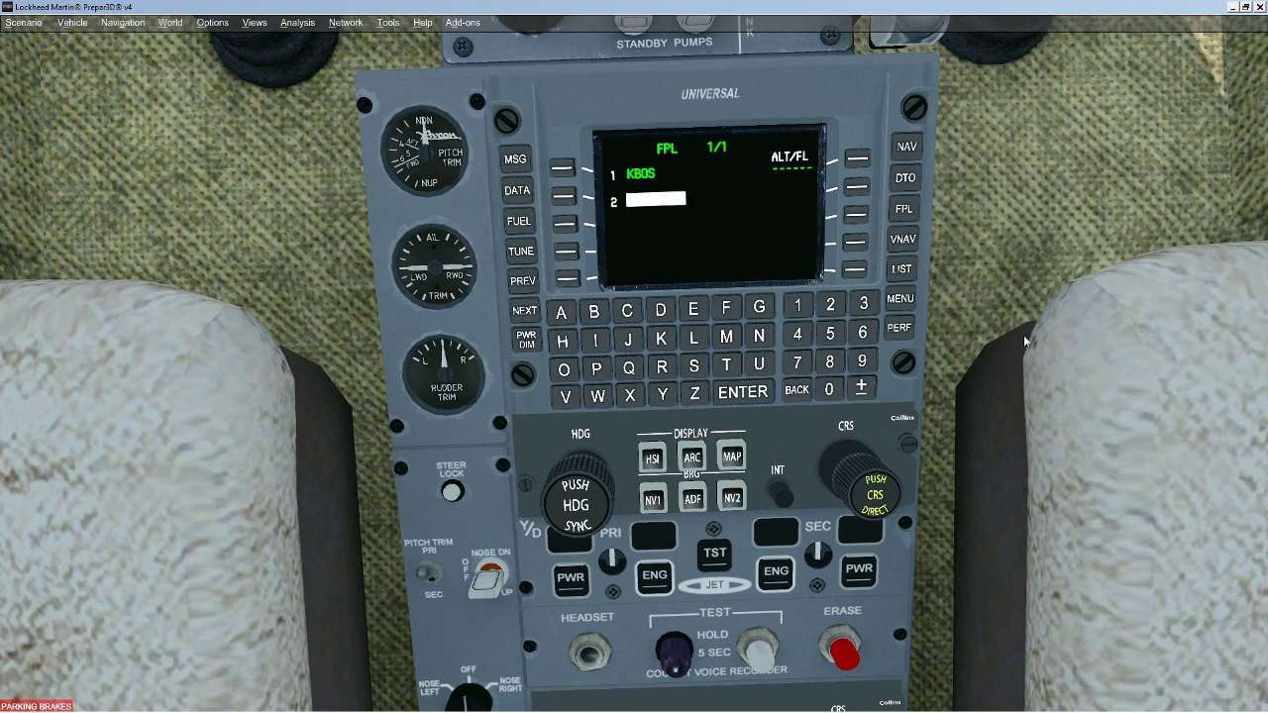
Add CYOTI as waypoint 2 after KBOS and key in PVD for waypoint 3
{"action": "left_click", "coordinate": [627, 311]}
{"action": "left_click", "coordinate": [660, 398]}
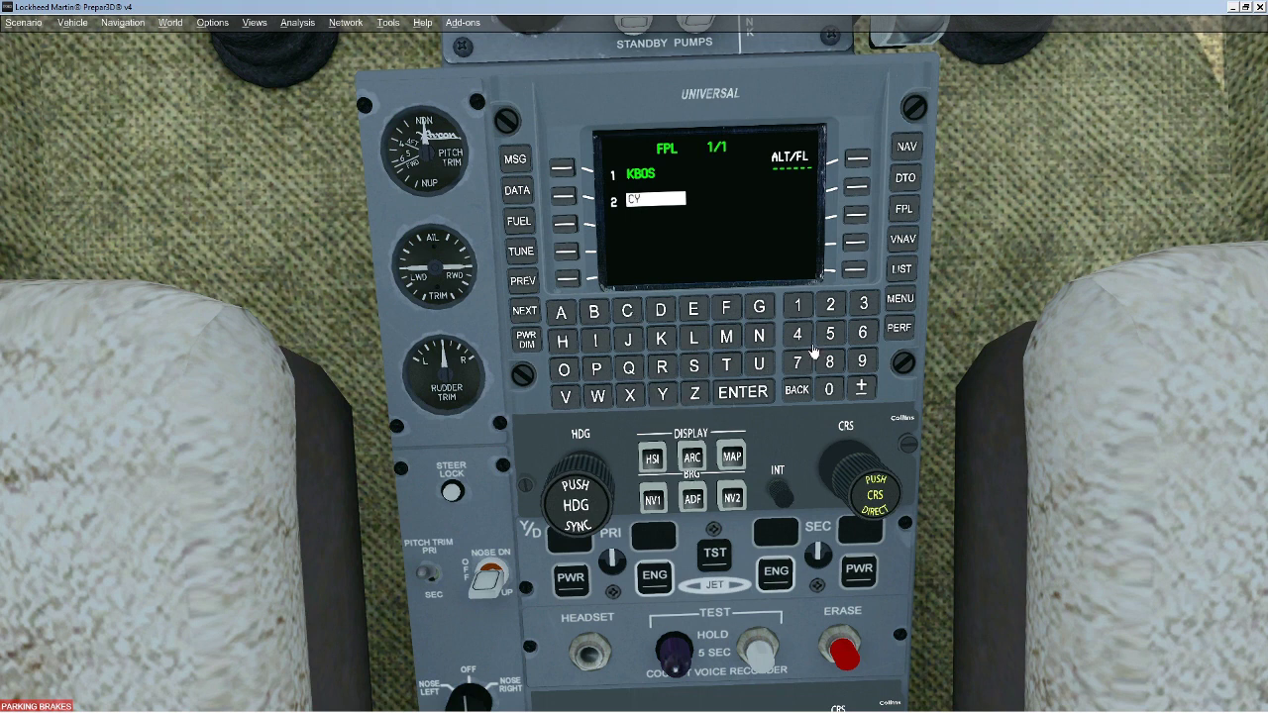
{"action": "left_click", "coordinate": [565, 371]}
{"action": "left_click", "coordinate": [727, 363]}
{"action": "left_click", "coordinate": [595, 343]}
{"action": "left_click", "coordinate": [756, 395]}
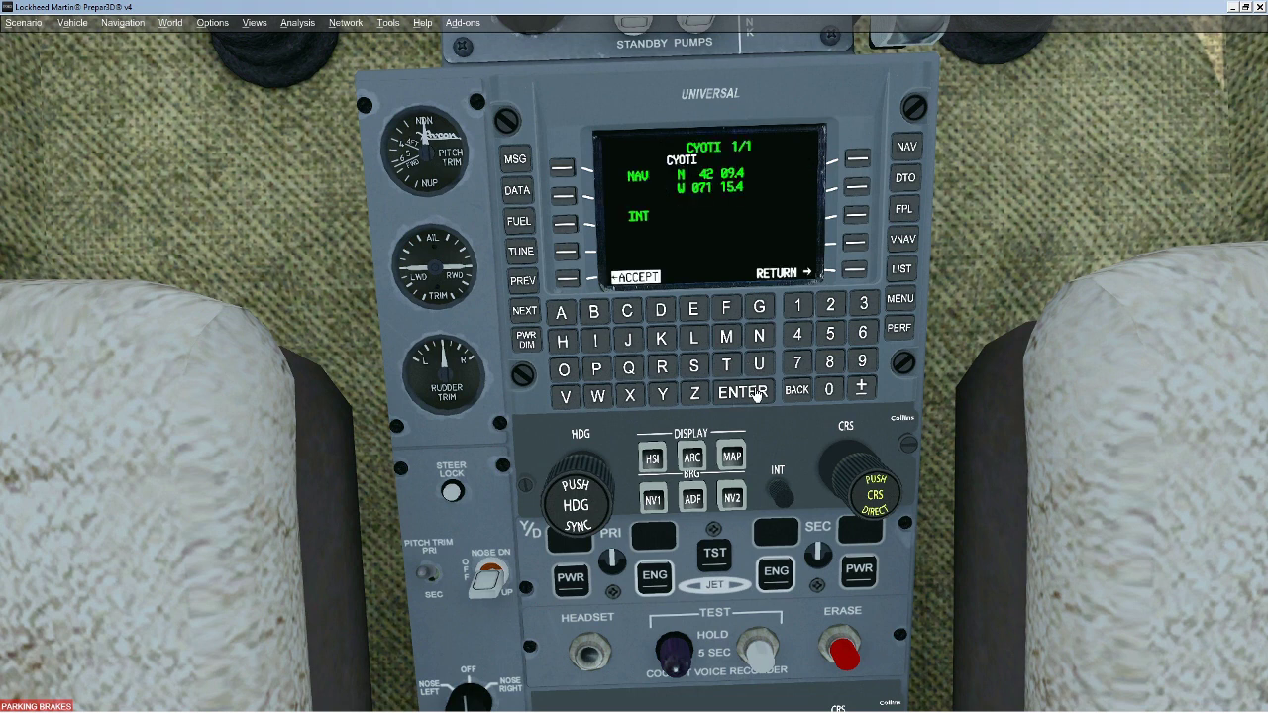
{"action": "left_click", "coordinate": [569, 281]}
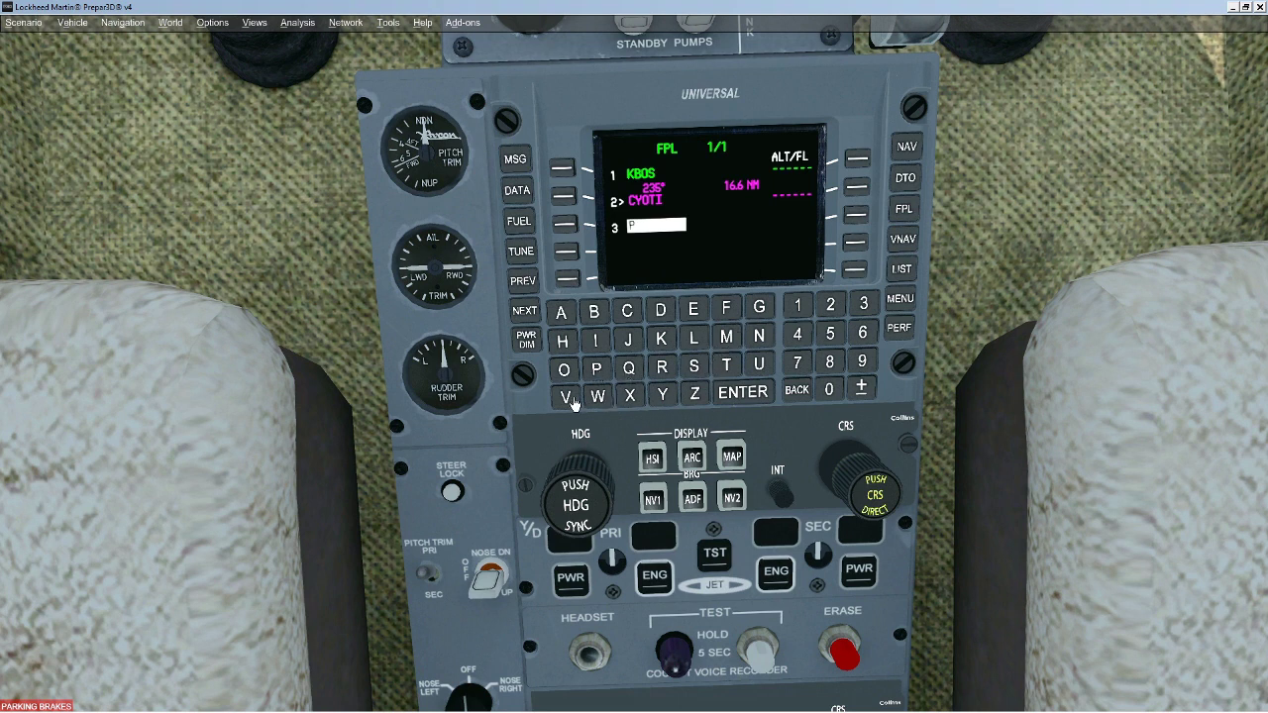
{"action": "left_click", "coordinate": [565, 397]}
{"action": "left_click", "coordinate": [661, 310]}
Accept the PVD Providence VOR as waypoint 3 and Nantucket KACK as waypoint 4
{"action": "left_click", "coordinate": [753, 393]}
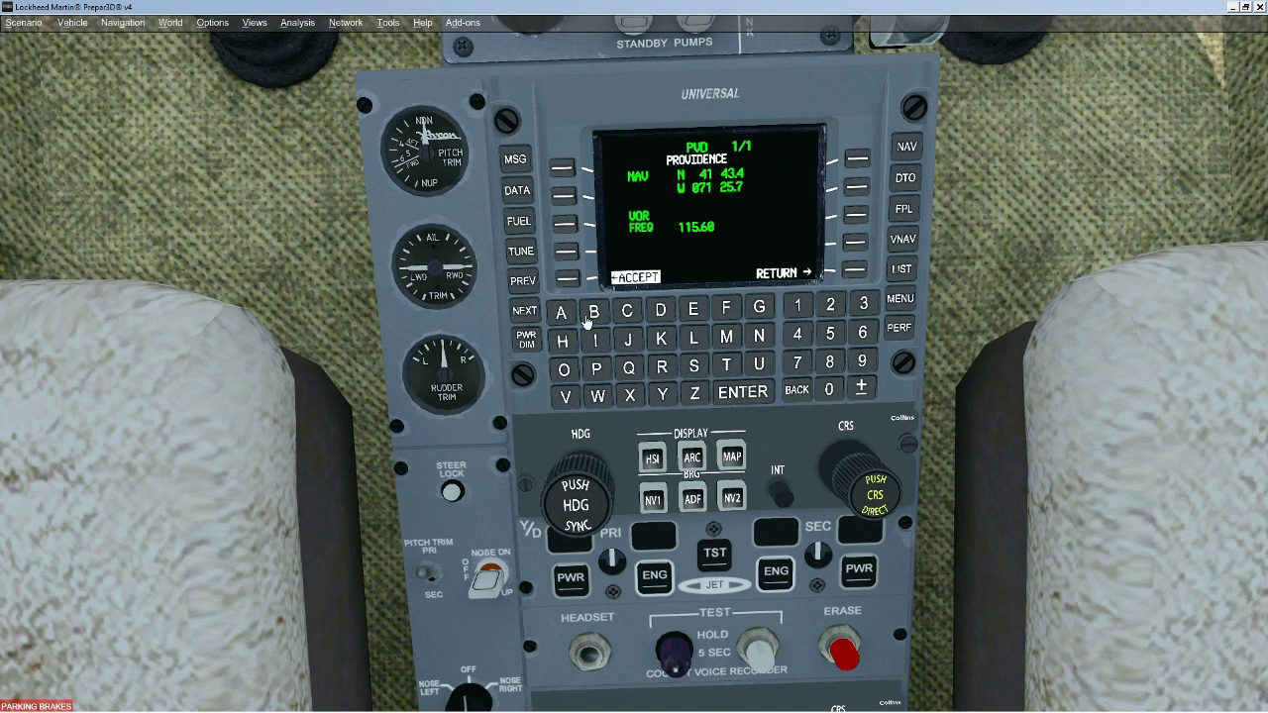
{"action": "left_click", "coordinate": [568, 281]}
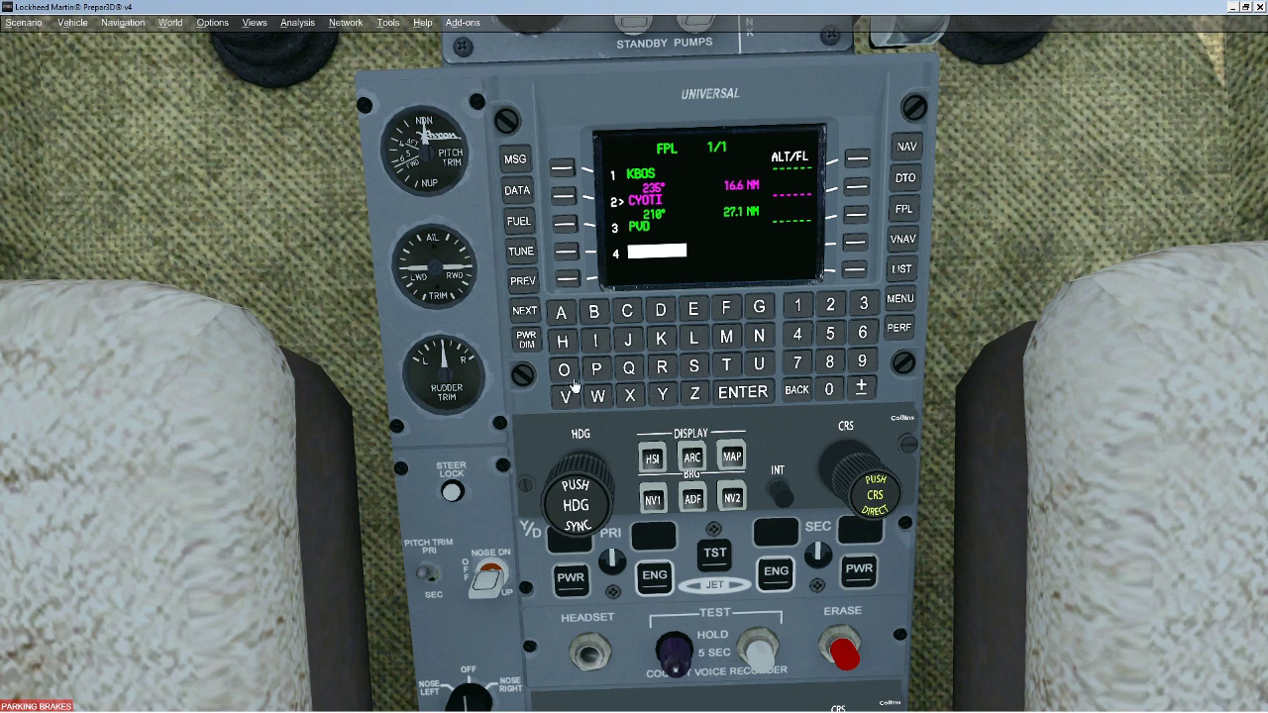
{"action": "left_click", "coordinate": [662, 339]}
{"action": "left_click", "coordinate": [561, 313]}
{"action": "left_click", "coordinate": [634, 315]}
{"action": "left_click", "coordinate": [661, 339]}
{"action": "left_click", "coordinate": [759, 393]}
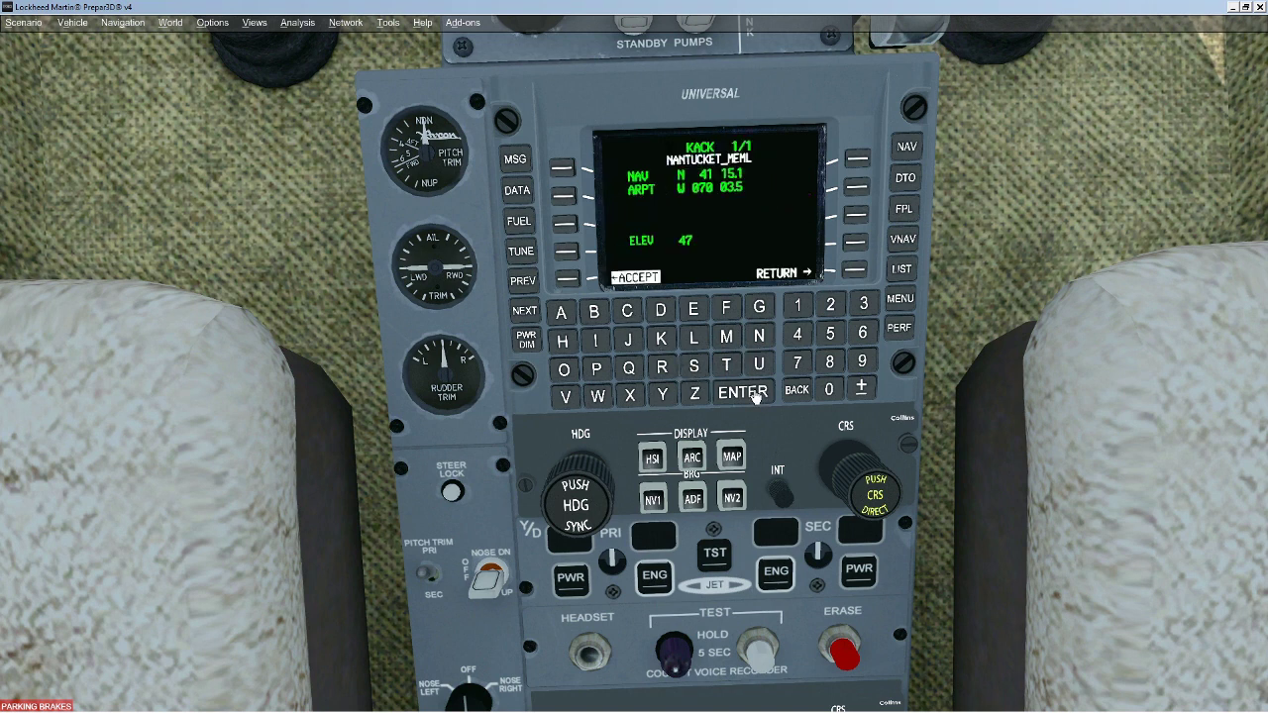
{"action": "left_click", "coordinate": [565, 279]}
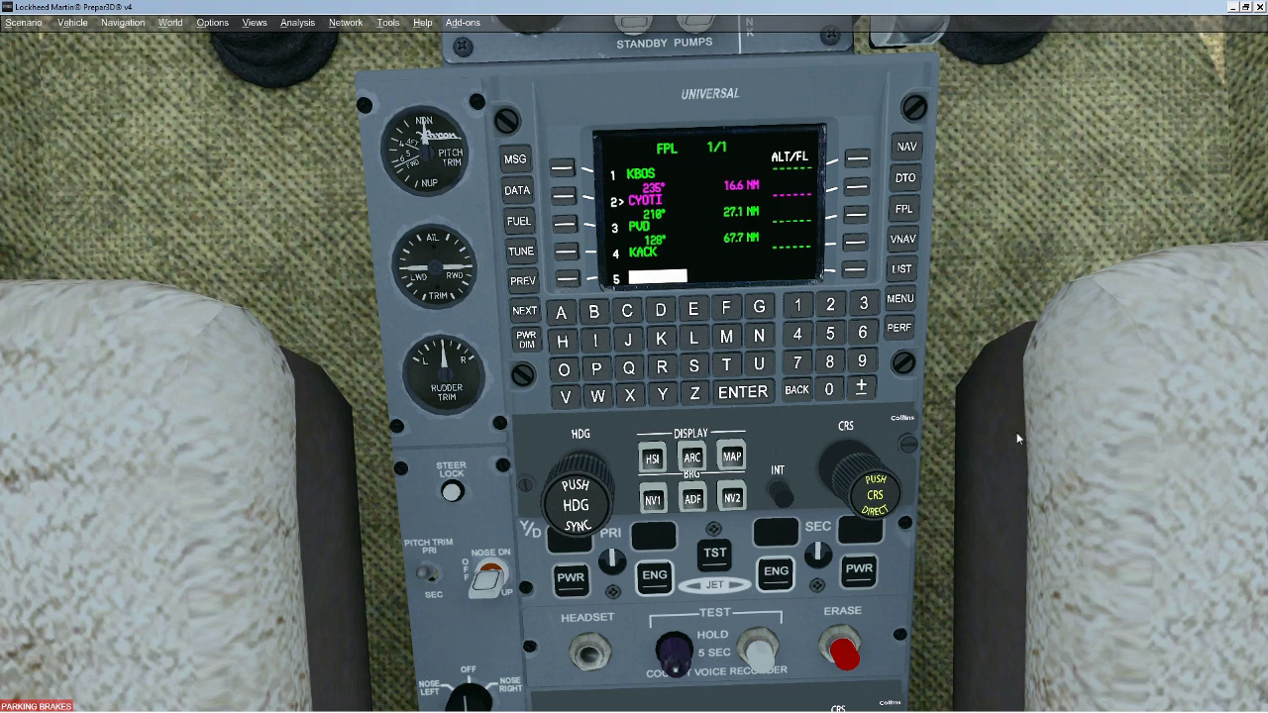
Set the KBOS departure to runway 14 with the LOGAN2 SID
{"action": "left_click", "coordinate": [901, 299]}
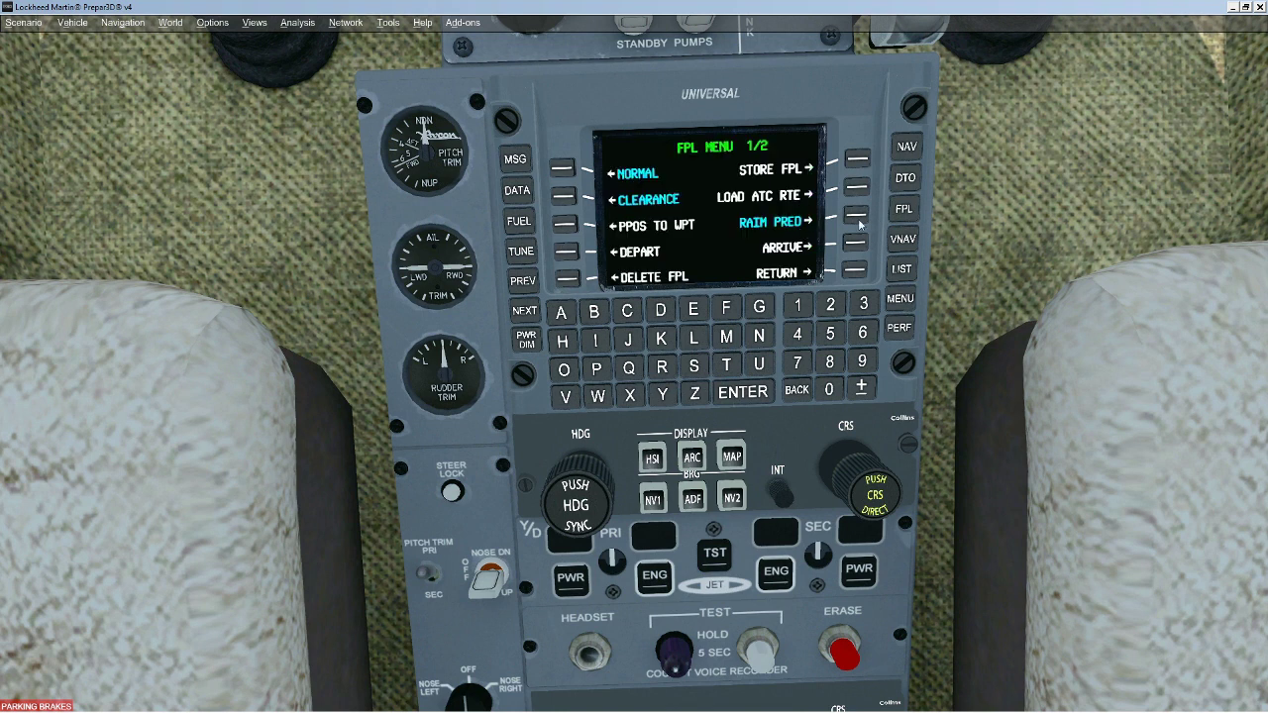
{"action": "left_click", "coordinate": [566, 252]}
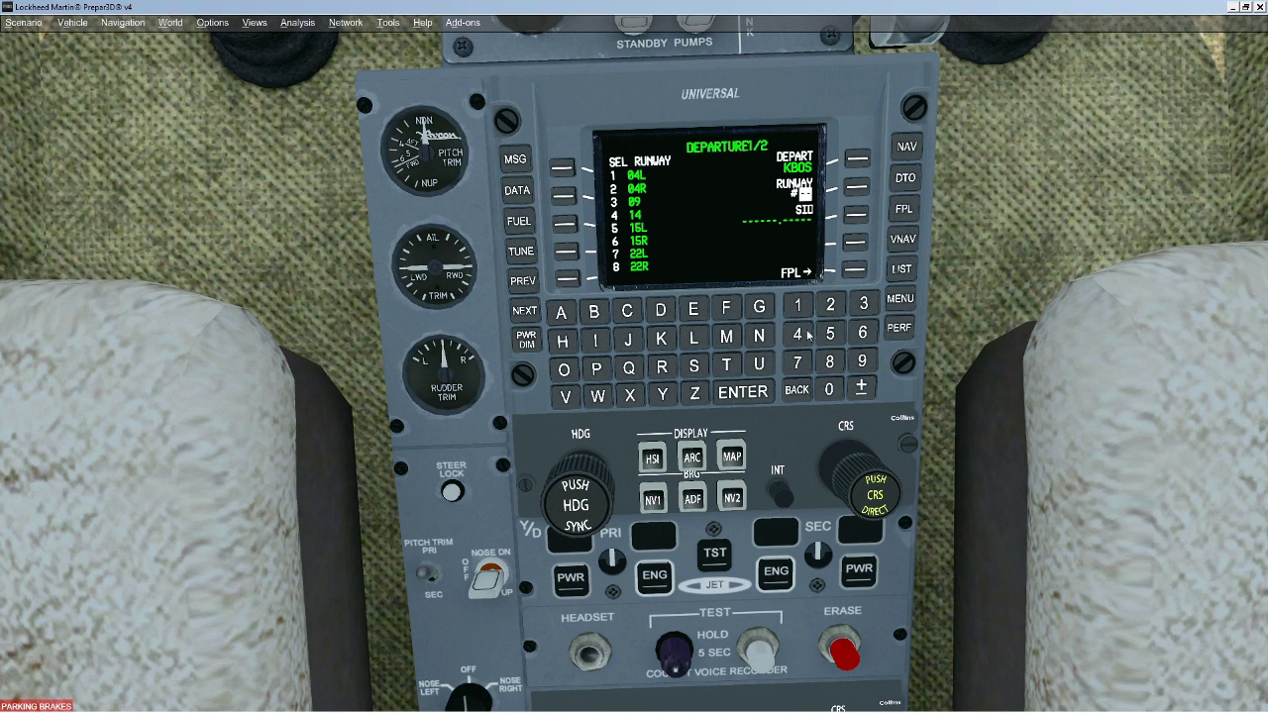
{"action": "left_click", "coordinate": [741, 394]}
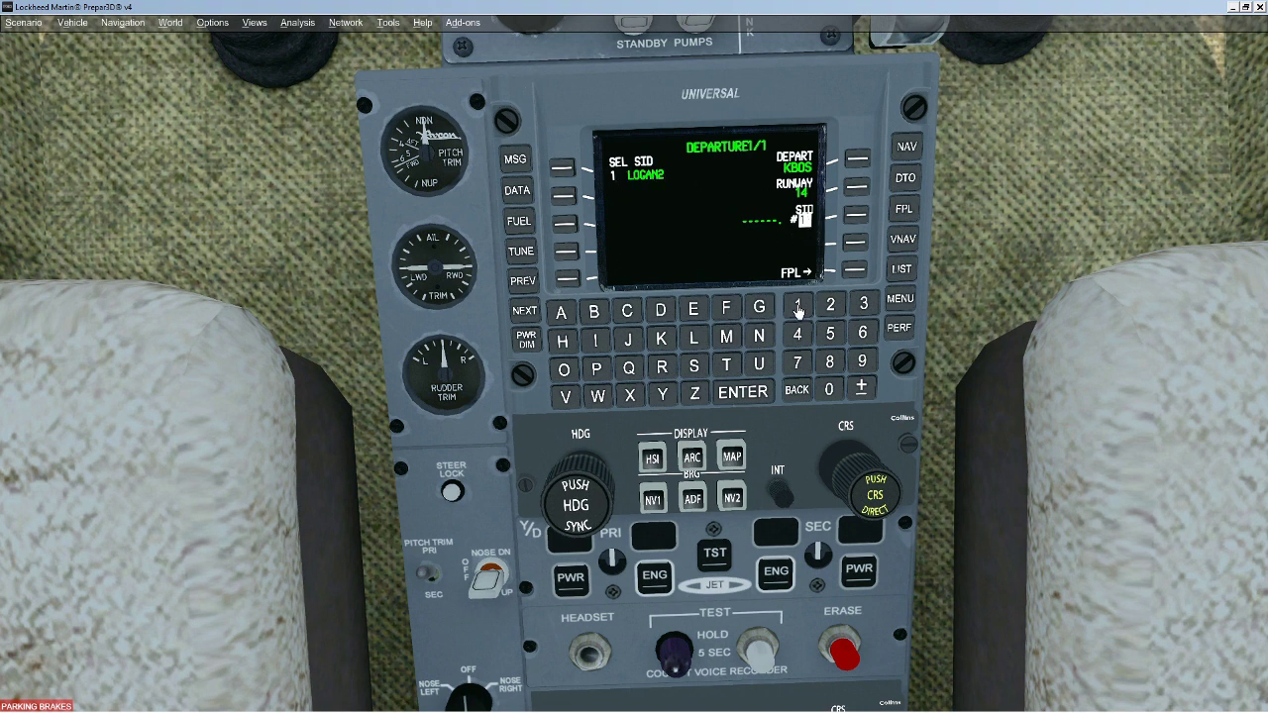
{"action": "left_click", "coordinate": [743, 394]}
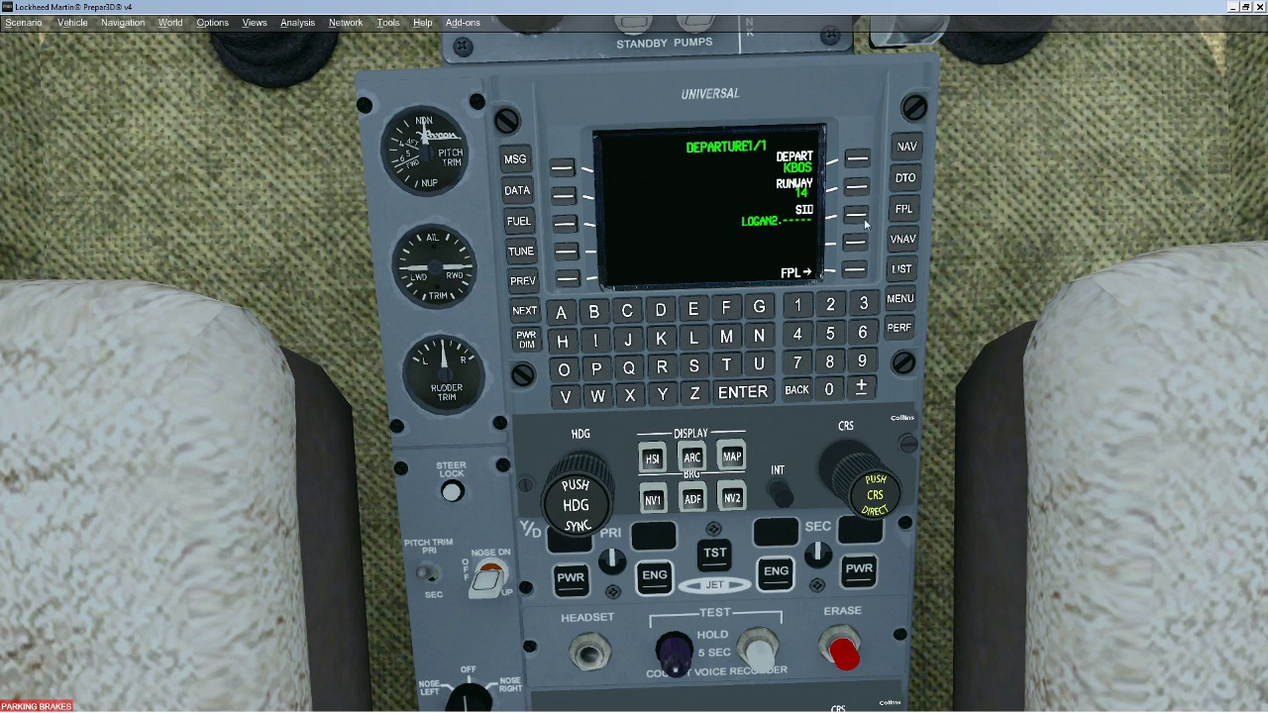
{"action": "left_click", "coordinate": [855, 273]}
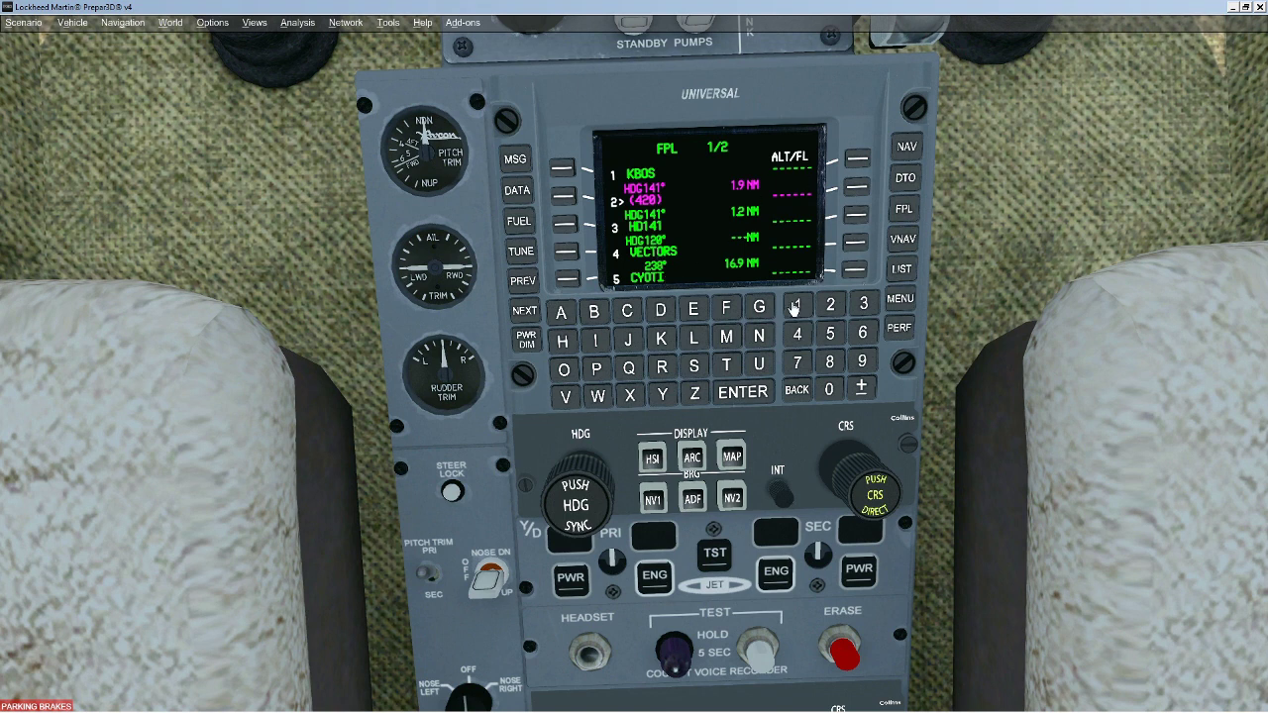
Set the KACK arrival: runway 24, NEWBE3 STAR via PVD, ILS 24 approach via OBUBE
{"action": "left_click", "coordinate": [900, 301]}
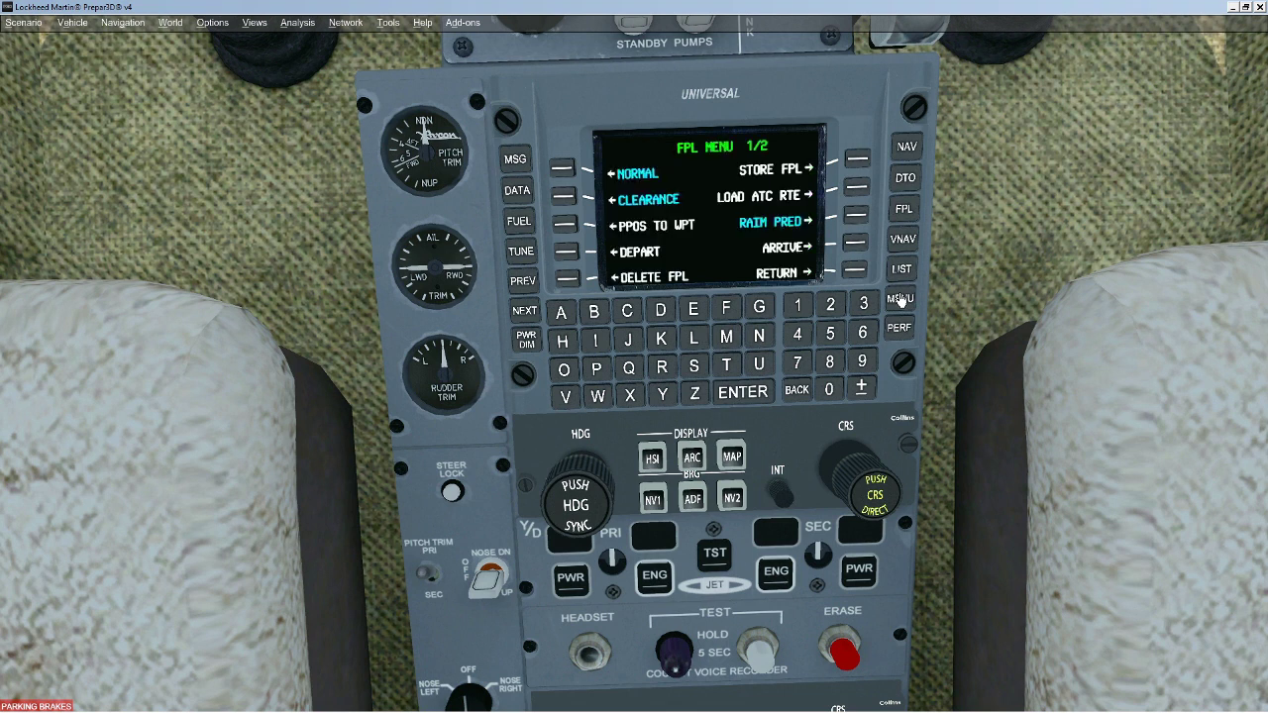
{"action": "left_click", "coordinate": [855, 245]}
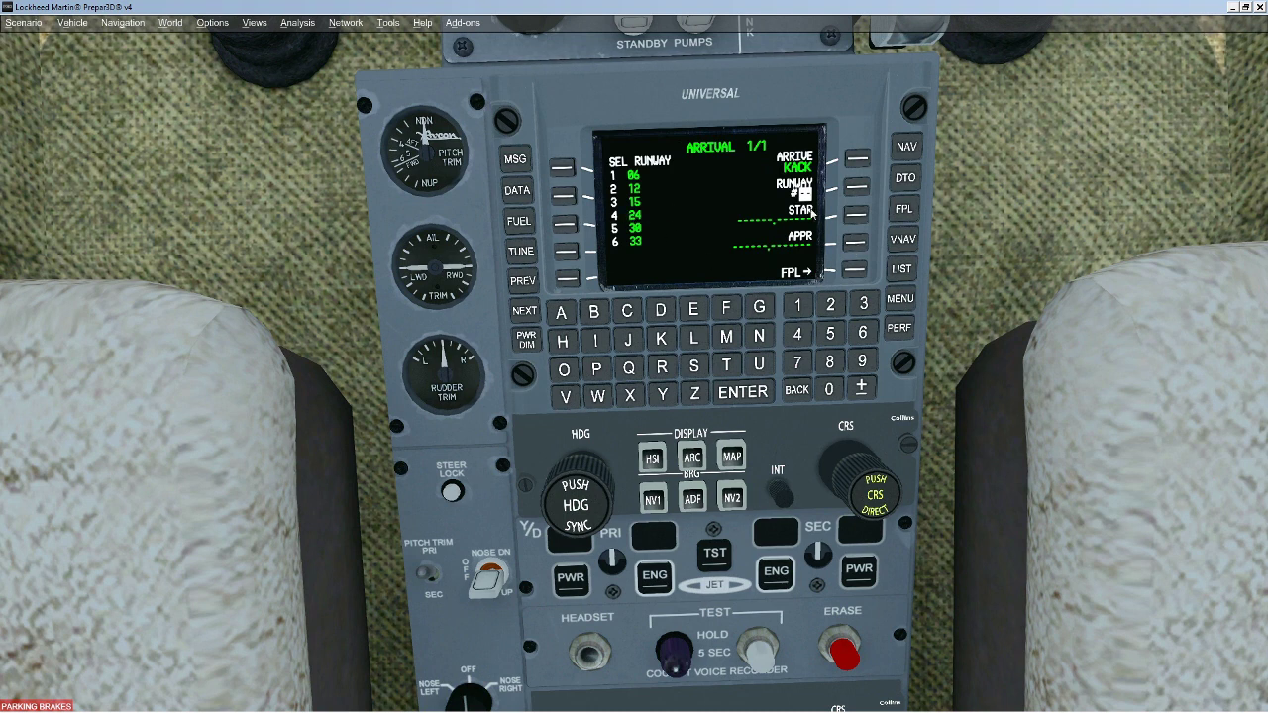
{"action": "left_click", "coordinate": [806, 336]}
{"action": "left_click", "coordinate": [759, 396]}
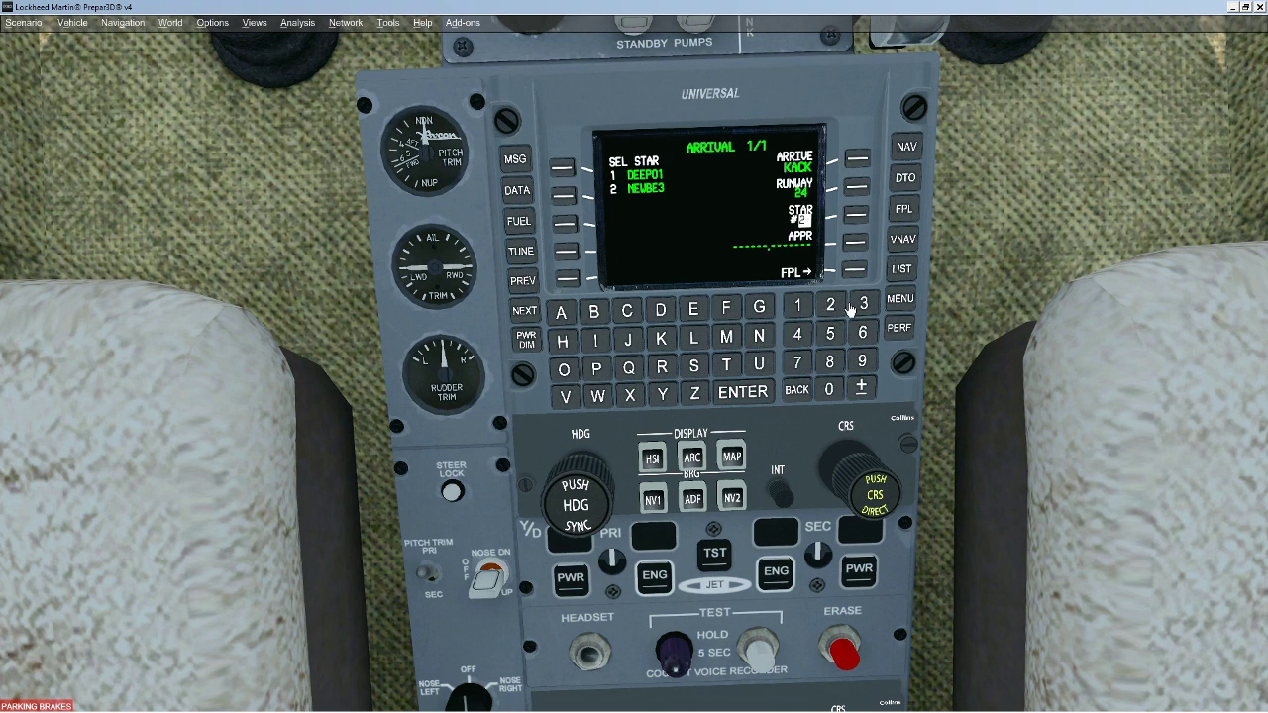
{"action": "left_click", "coordinate": [738, 394]}
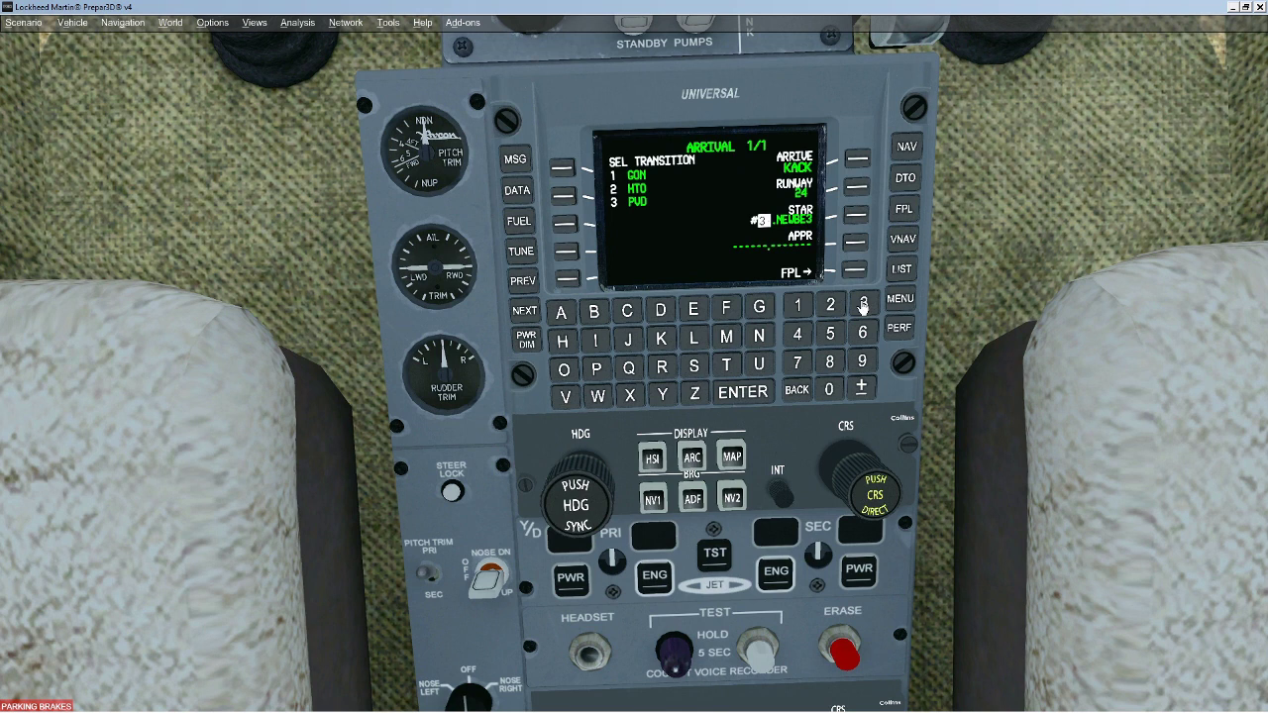
{"action": "left_click", "coordinate": [746, 395]}
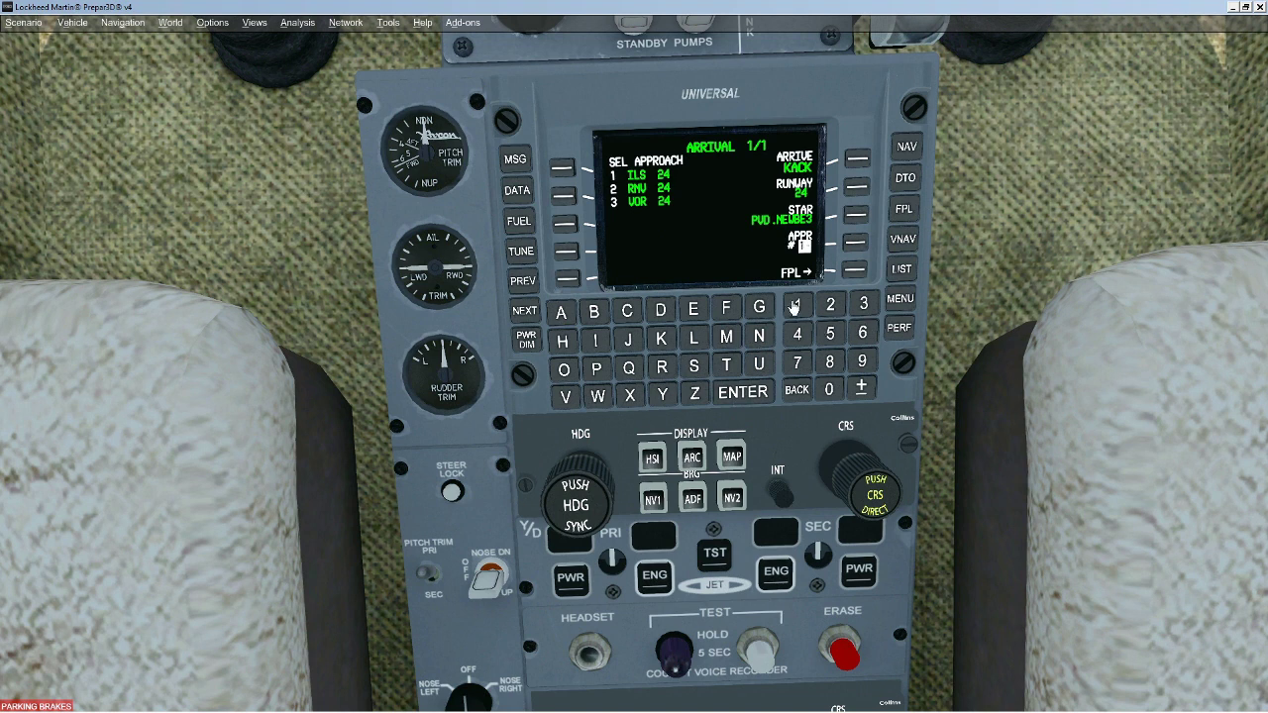
{"action": "left_click", "coordinate": [755, 394]}
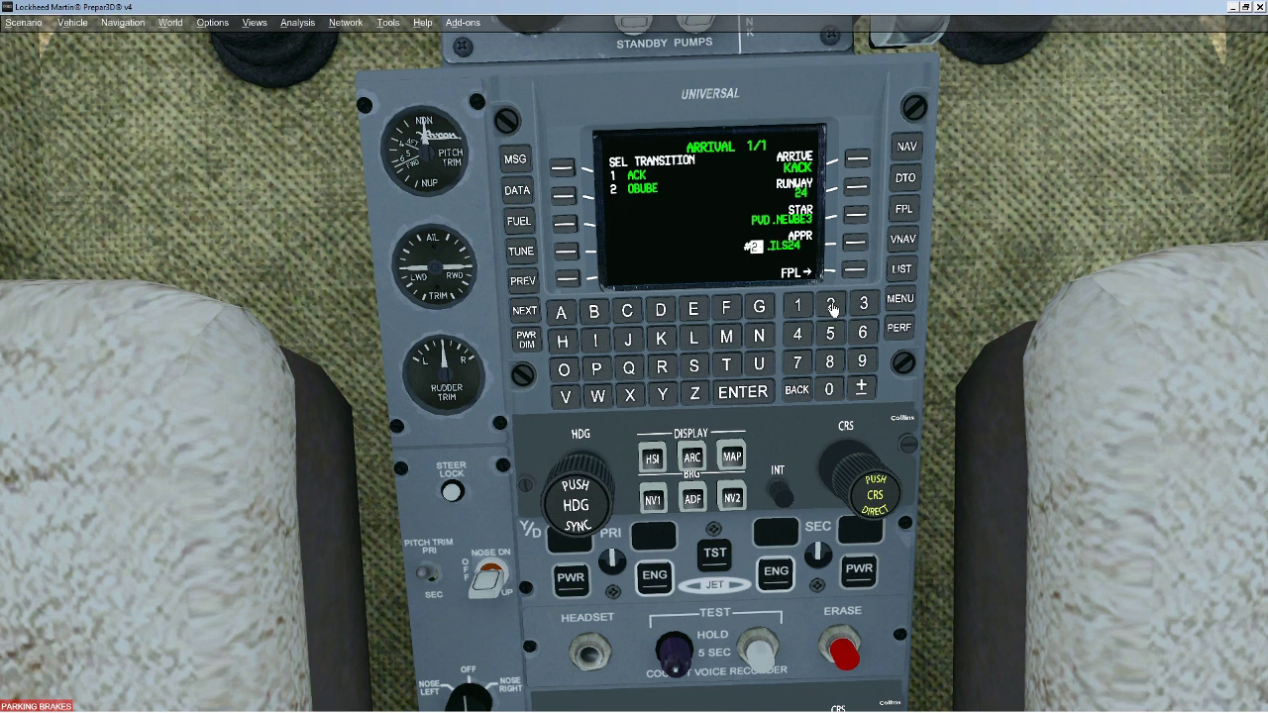
{"action": "left_click", "coordinate": [752, 394]}
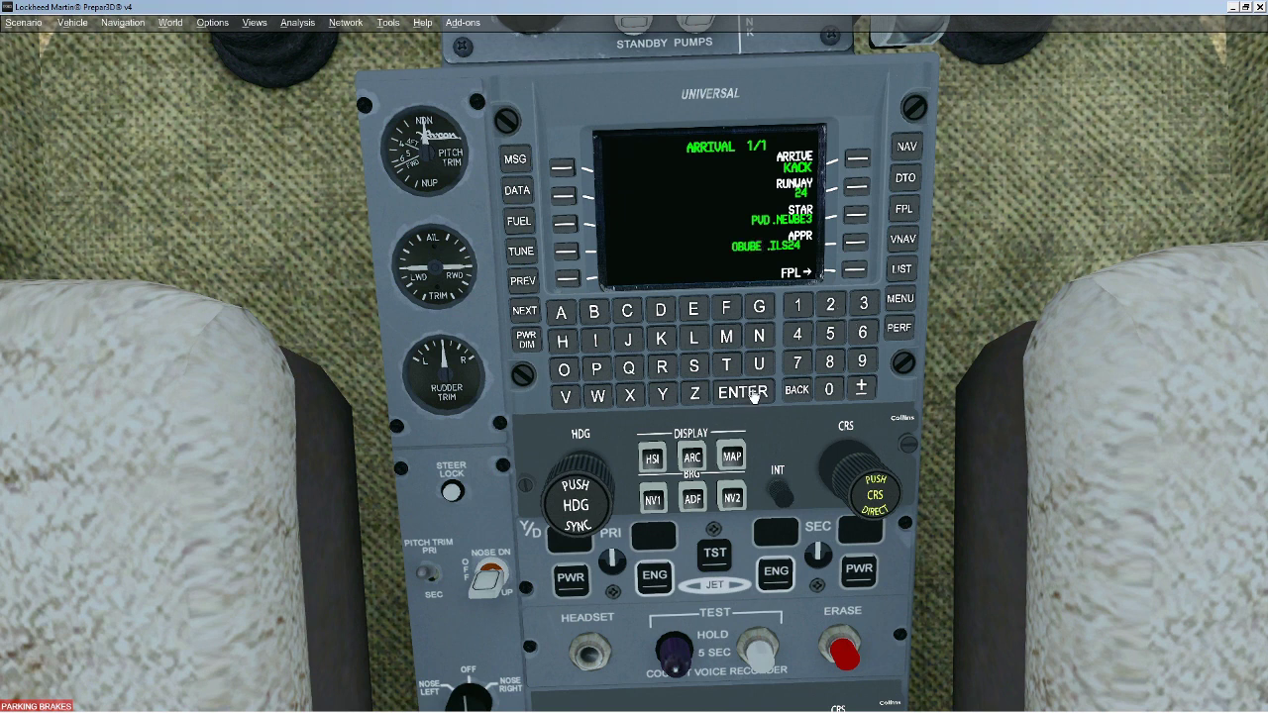
{"action": "left_click", "coordinate": [858, 273]}
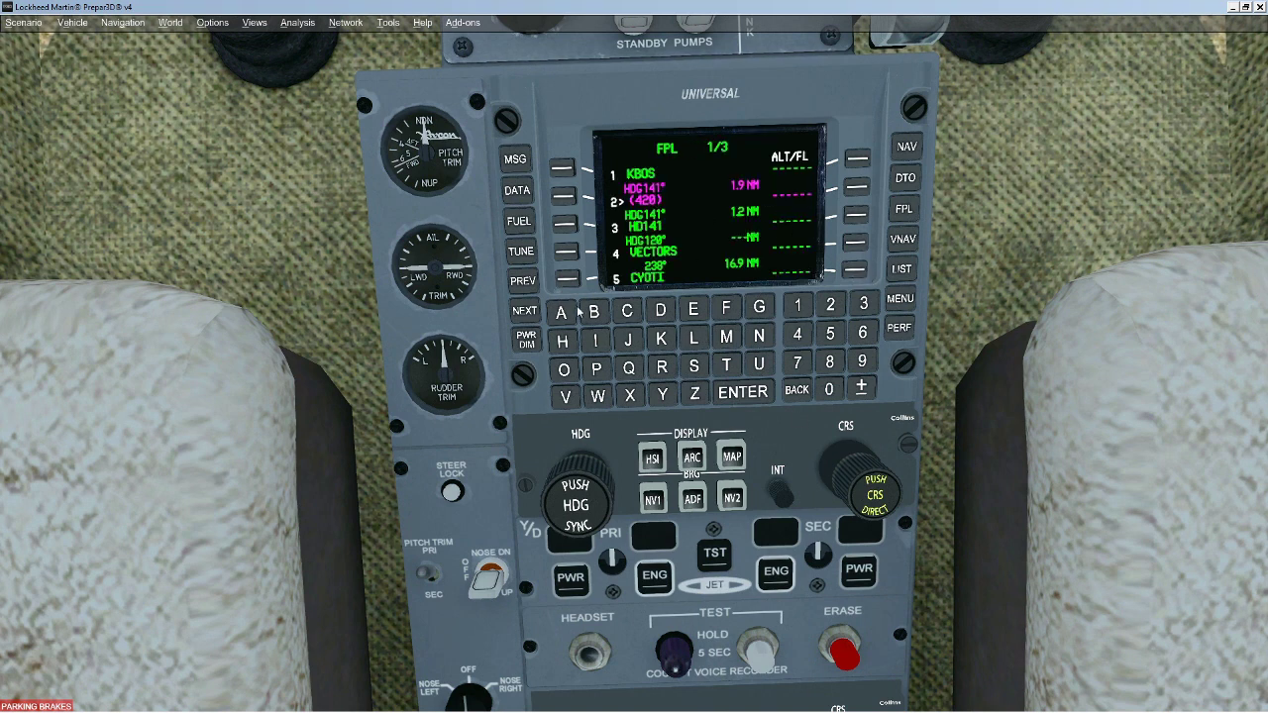
From flight plan page 3/3, store the plan with STORE FPL under the name KBOS-KACK
{"action": "left_click", "coordinate": [526, 313]}
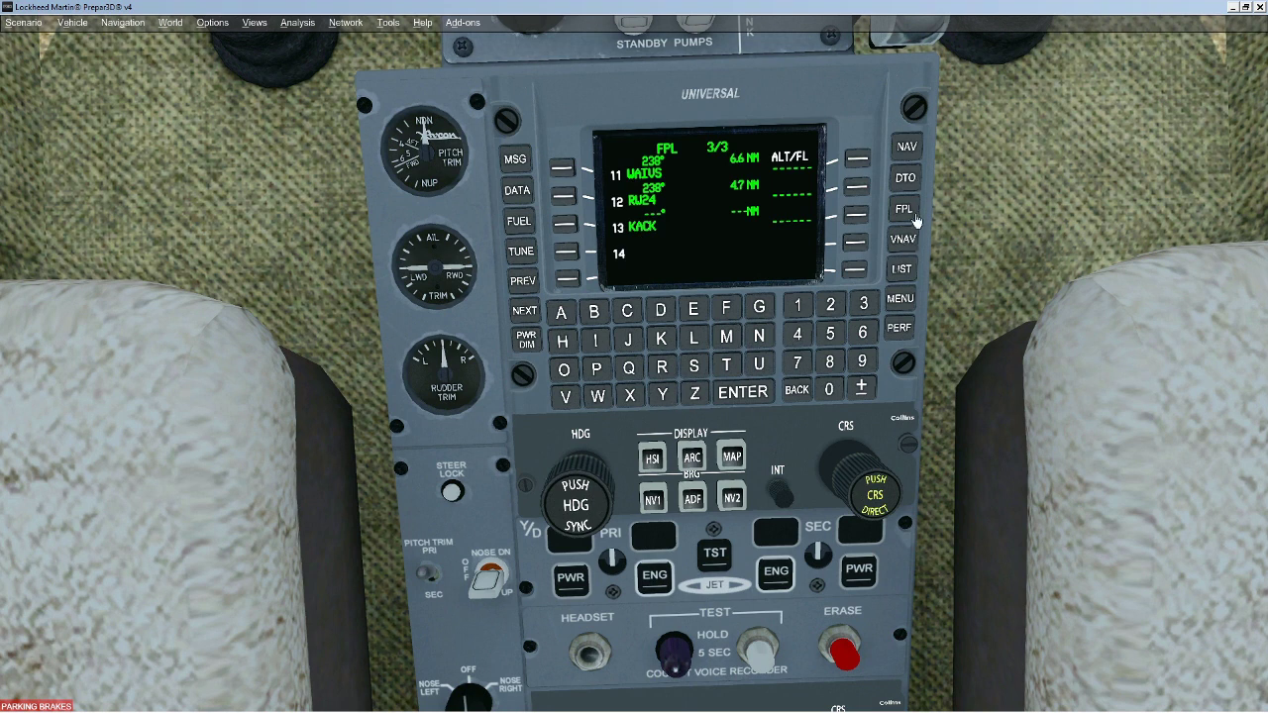
{"action": "left_click", "coordinate": [902, 299]}
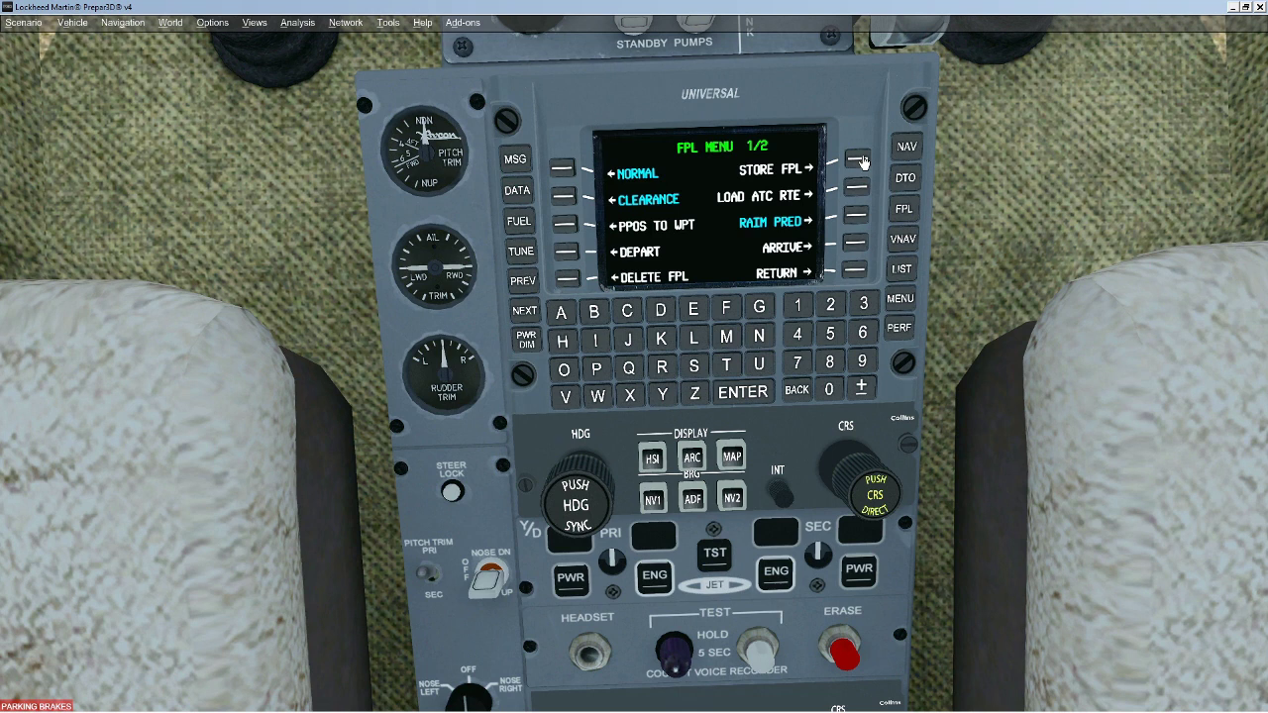
{"action": "left_click", "coordinate": [858, 161]}
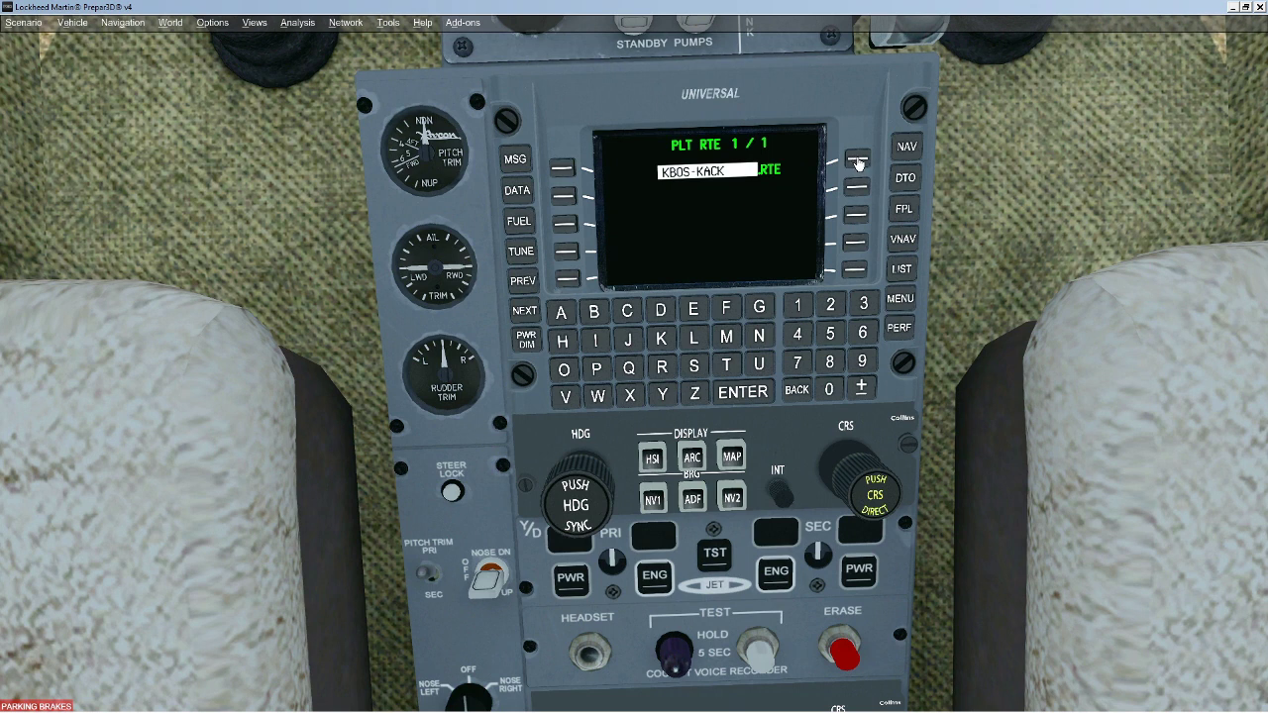
{"action": "left_click", "coordinate": [750, 393]}
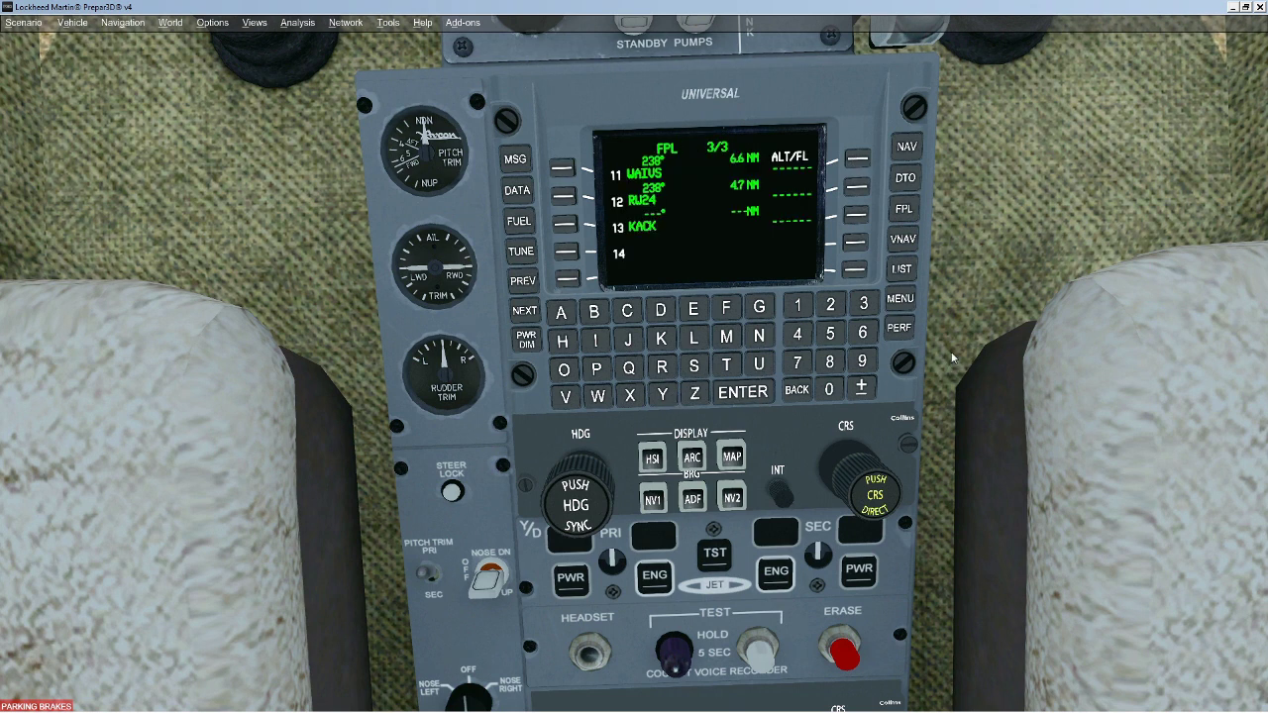